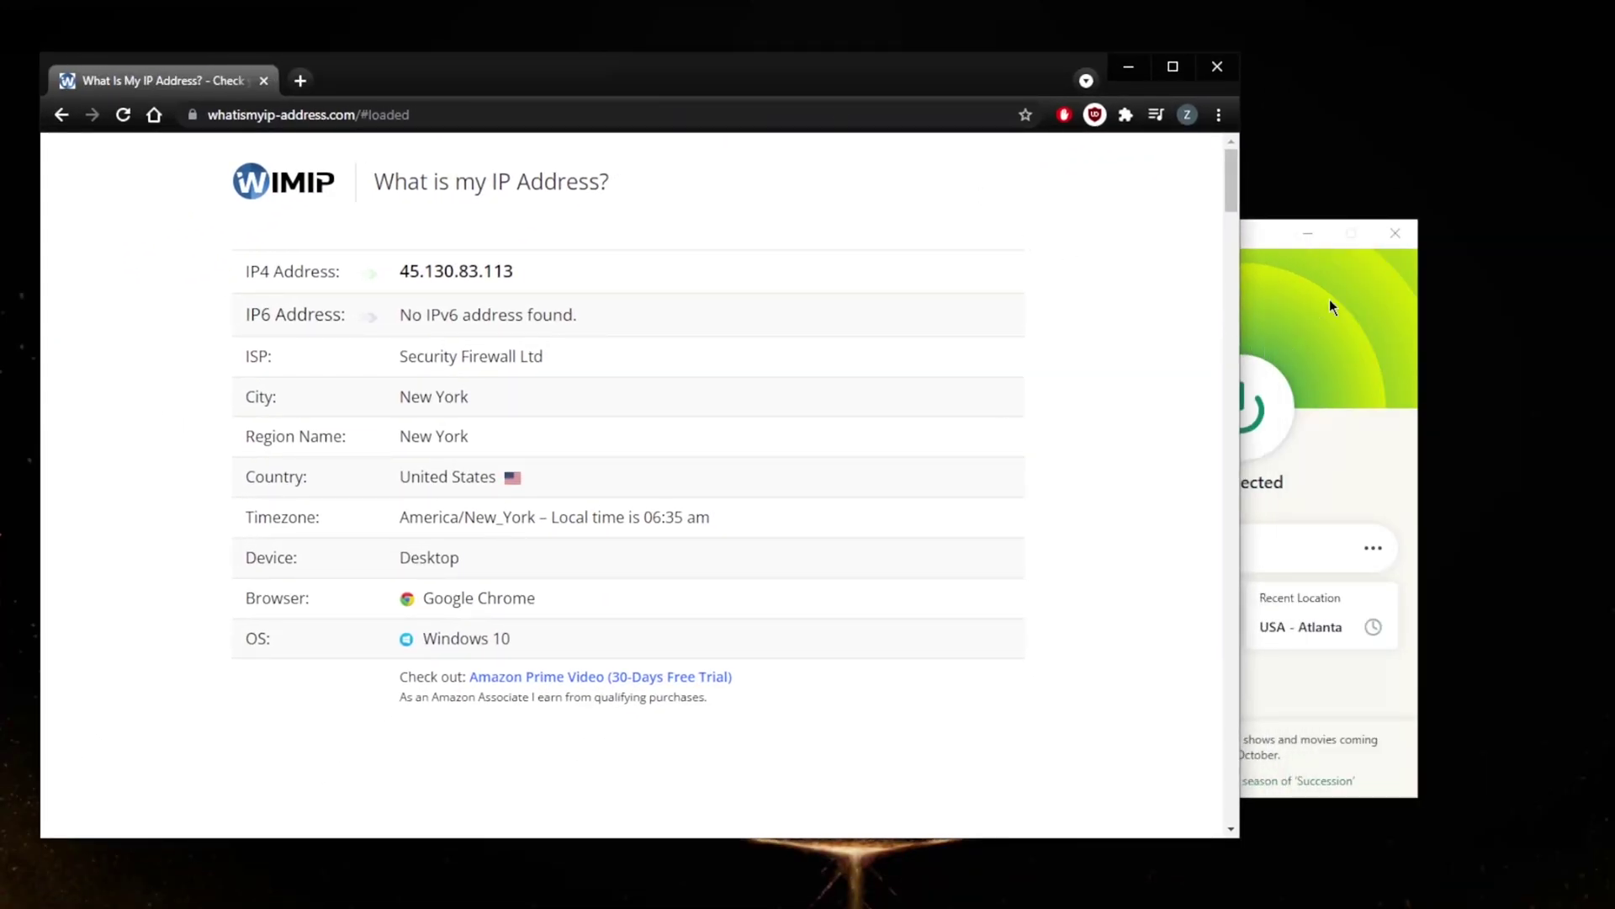
Switch between Chrome and ExpressVPN and narrow Chrome so both windows are fully visible.
left_click(1339, 305)
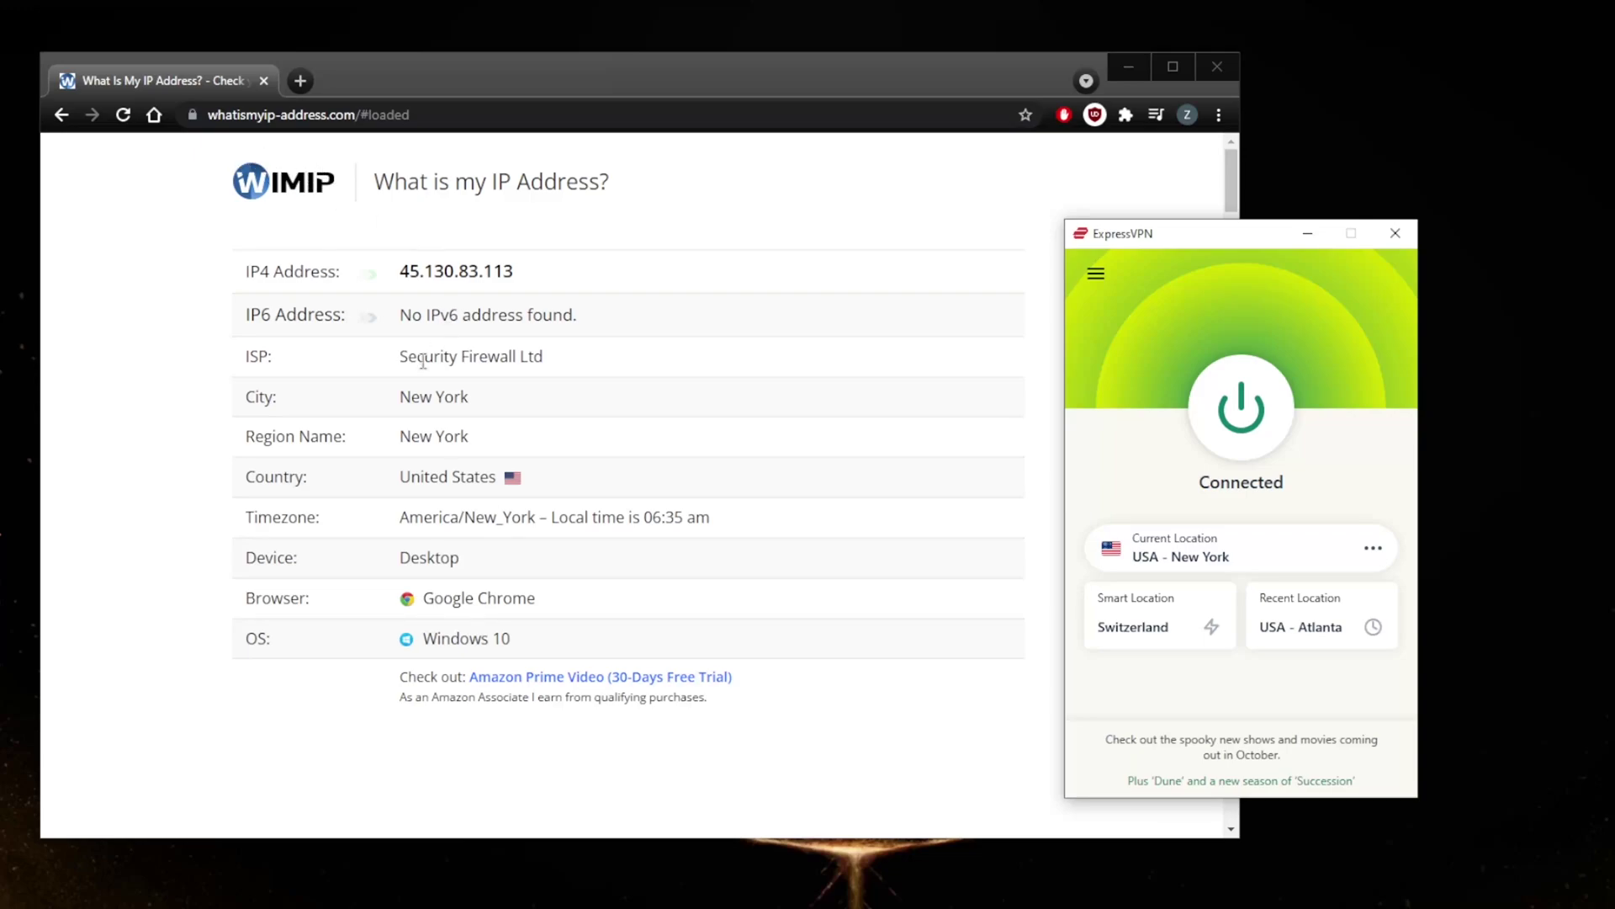
left_click(662, 367)
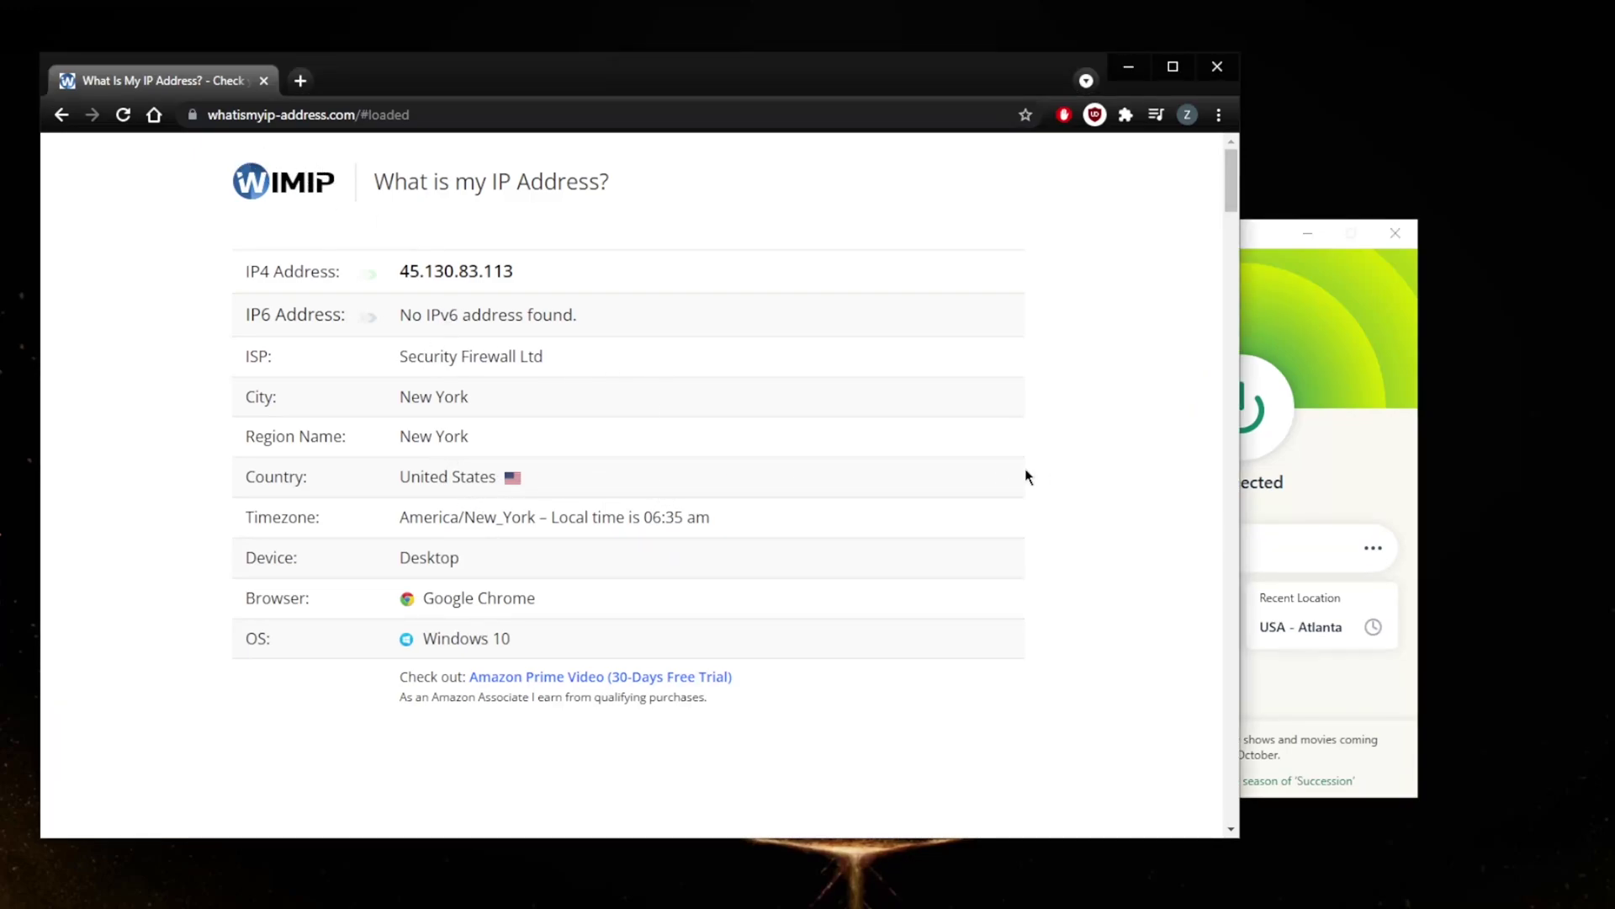
left_click(1367, 479)
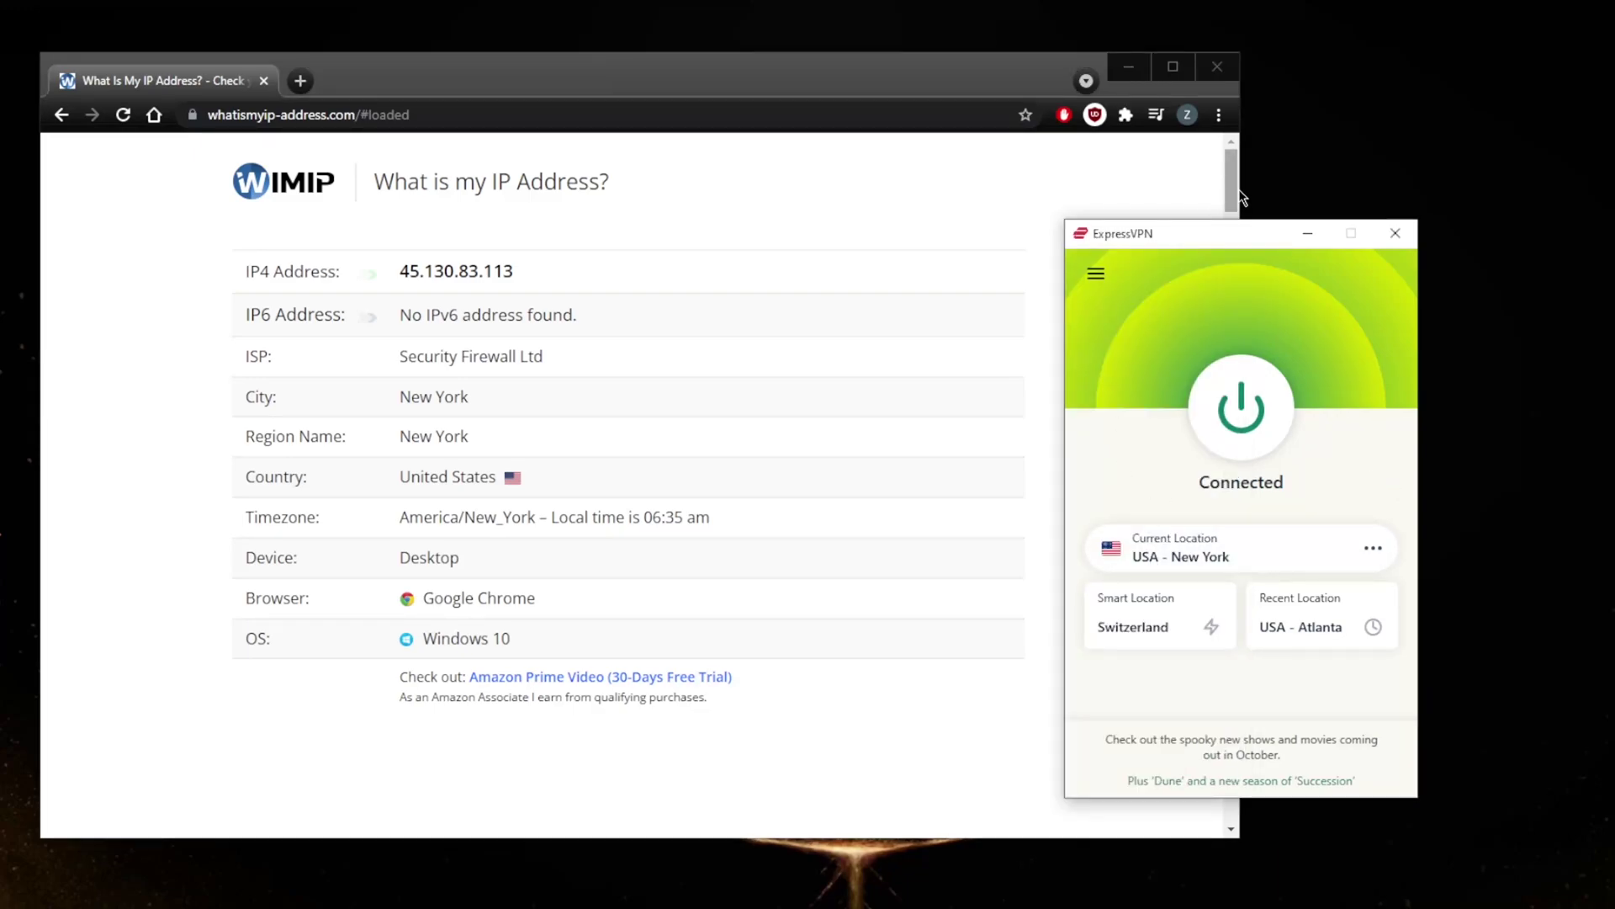
left_click_drag(1241, 196, 1061, 192)
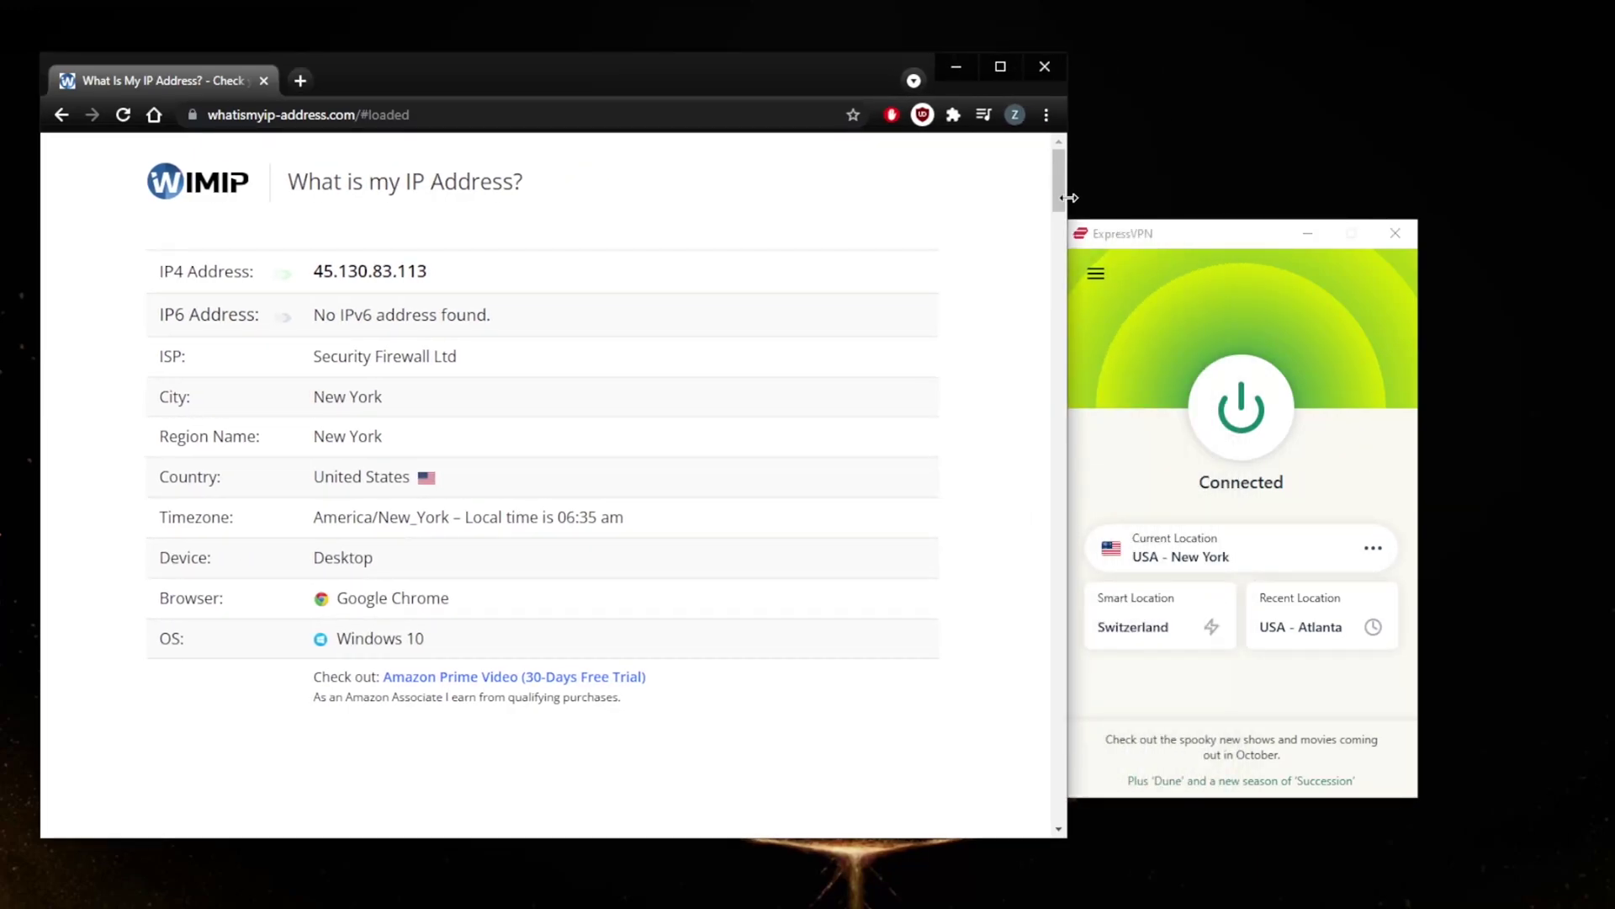
left_click(1188, 249)
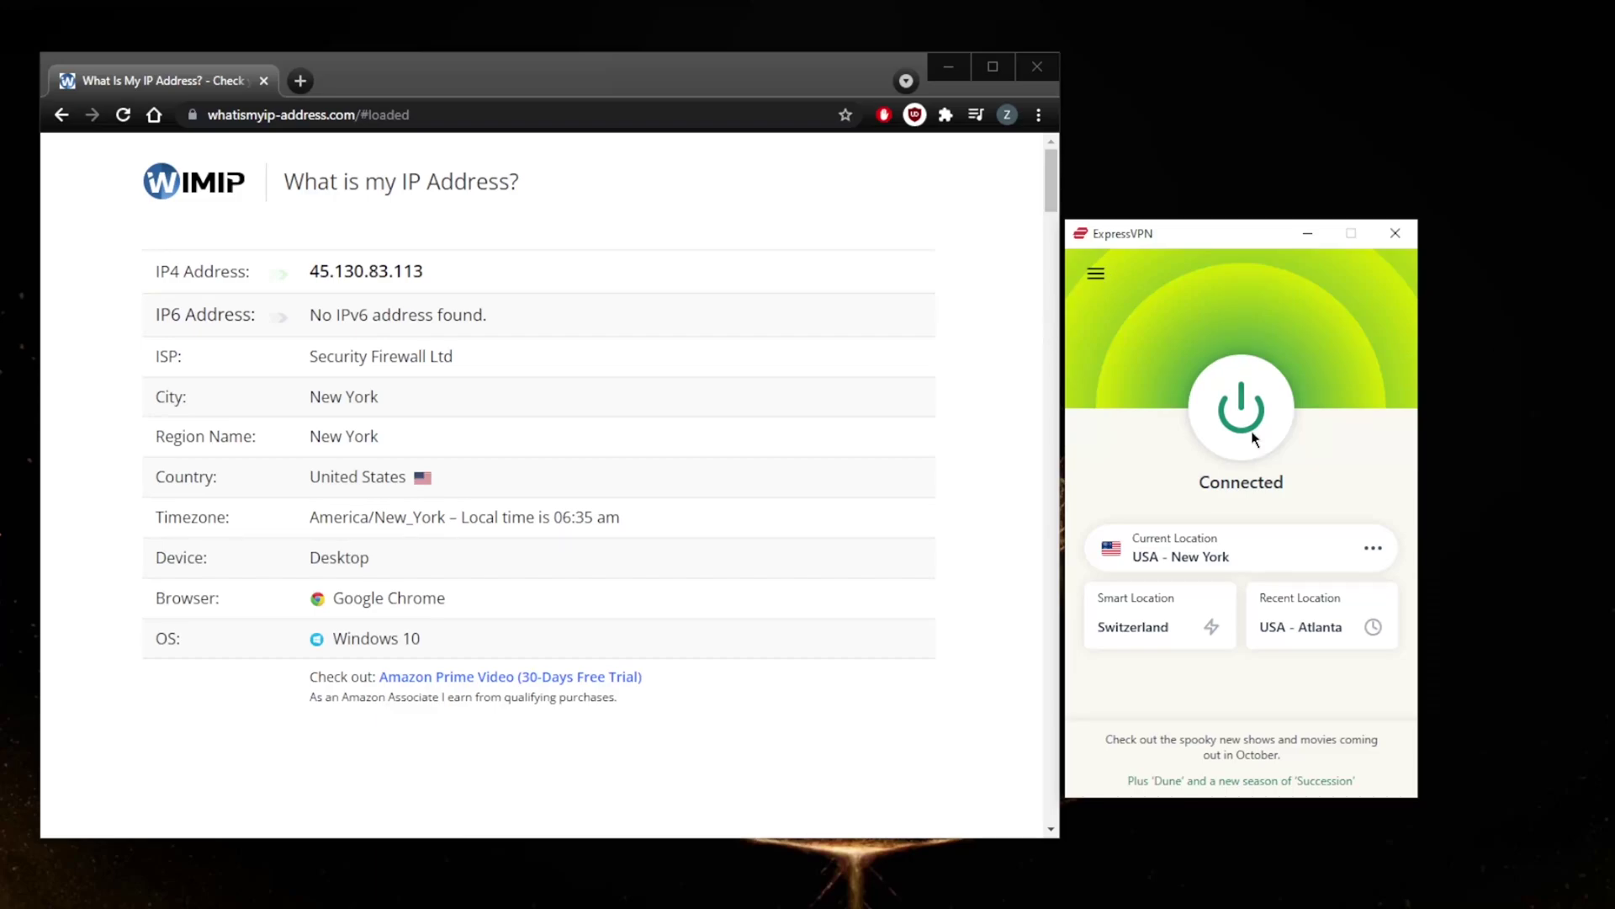
Disconnect from New York and select Venezuela by searching 'vene' in VPN Locations.
left_click(1241, 408)
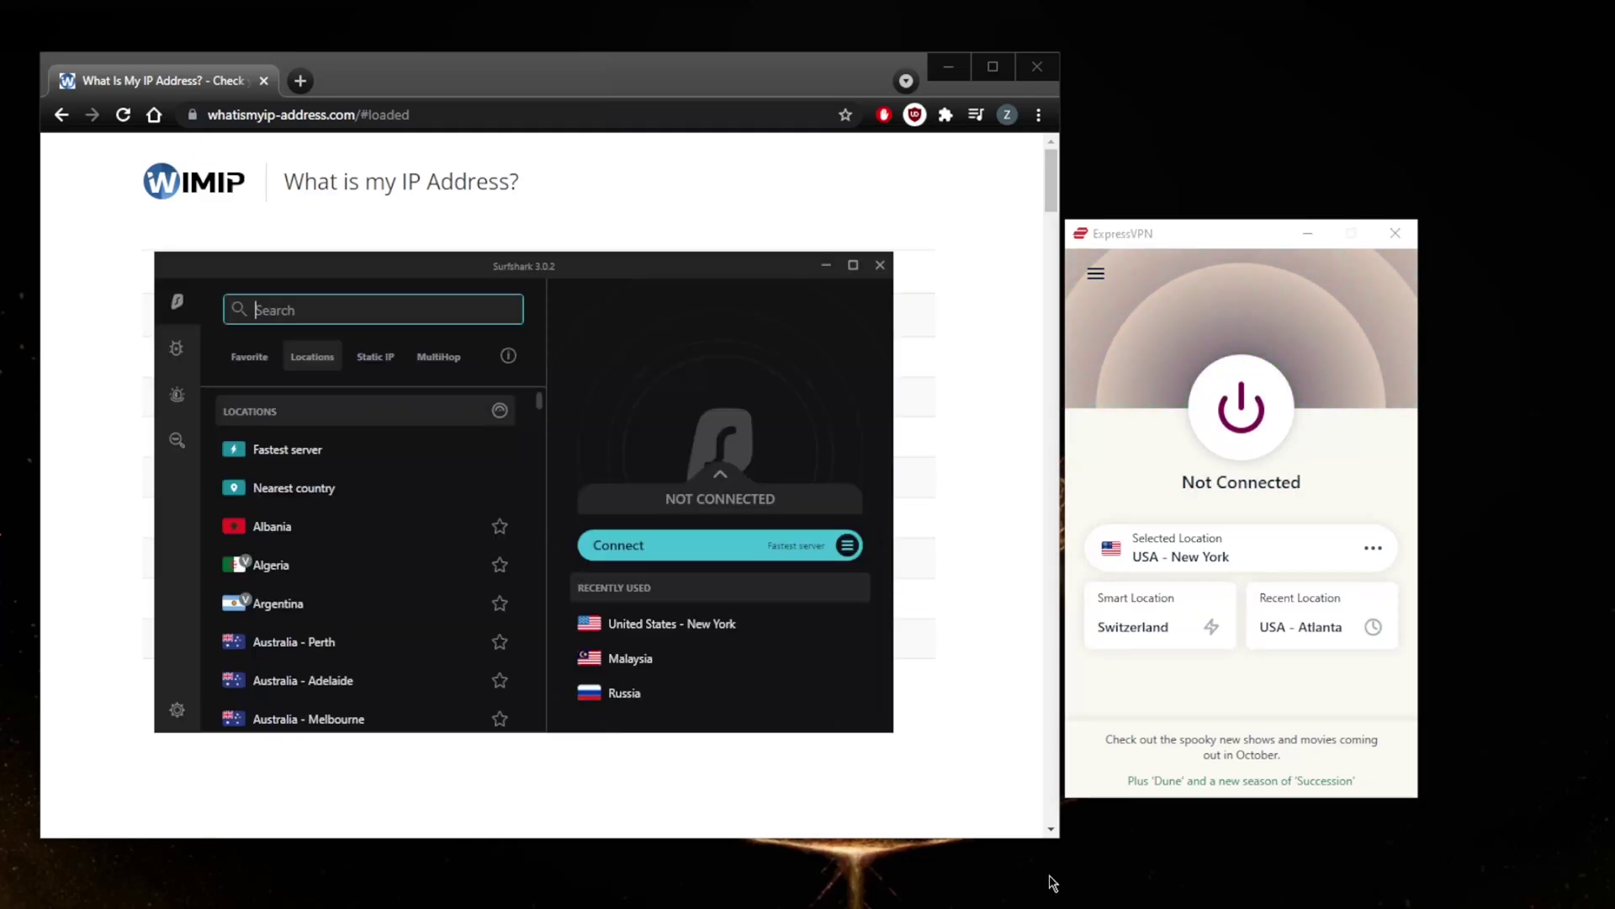
left_click(1098, 273)
left_click(1152, 309)
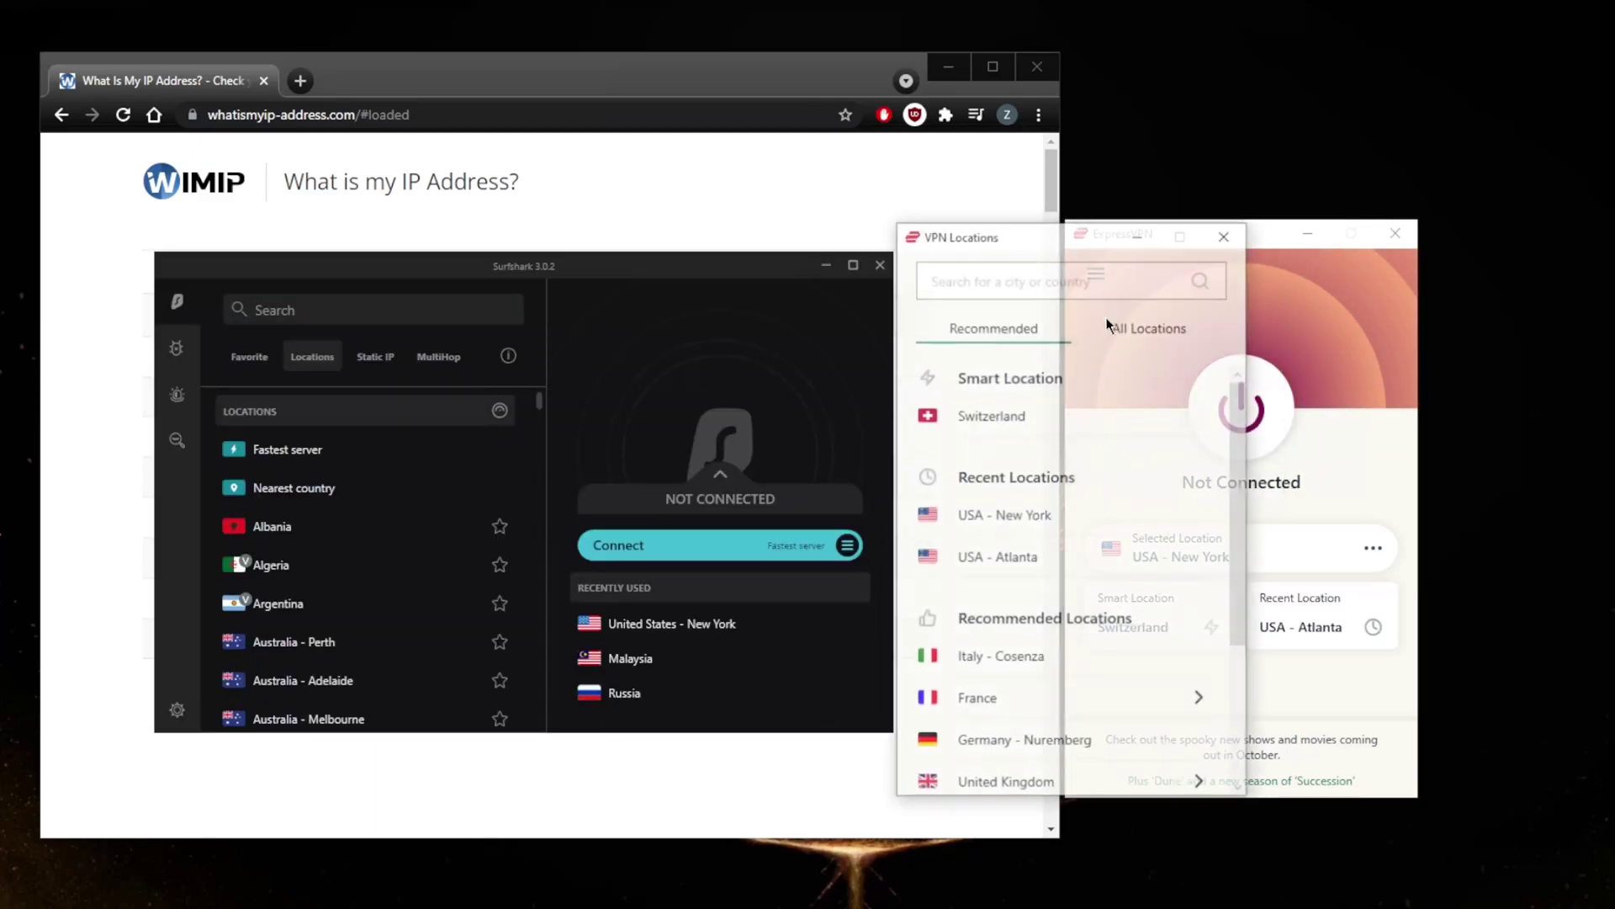
left_click(1032, 279)
type("vene")
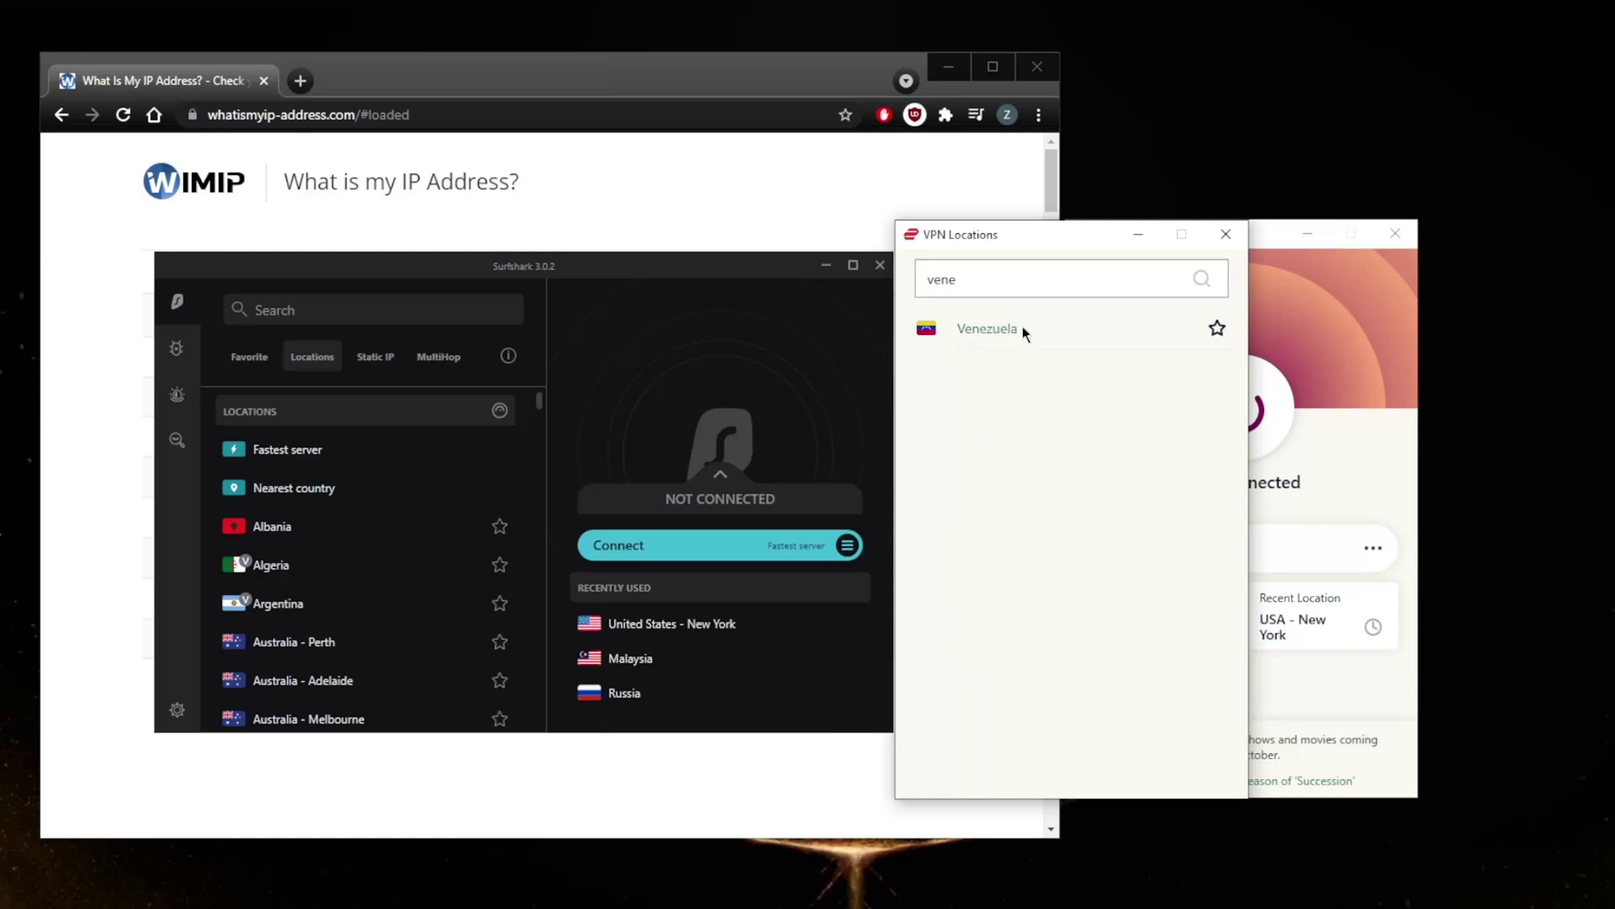
left_click(1226, 235)
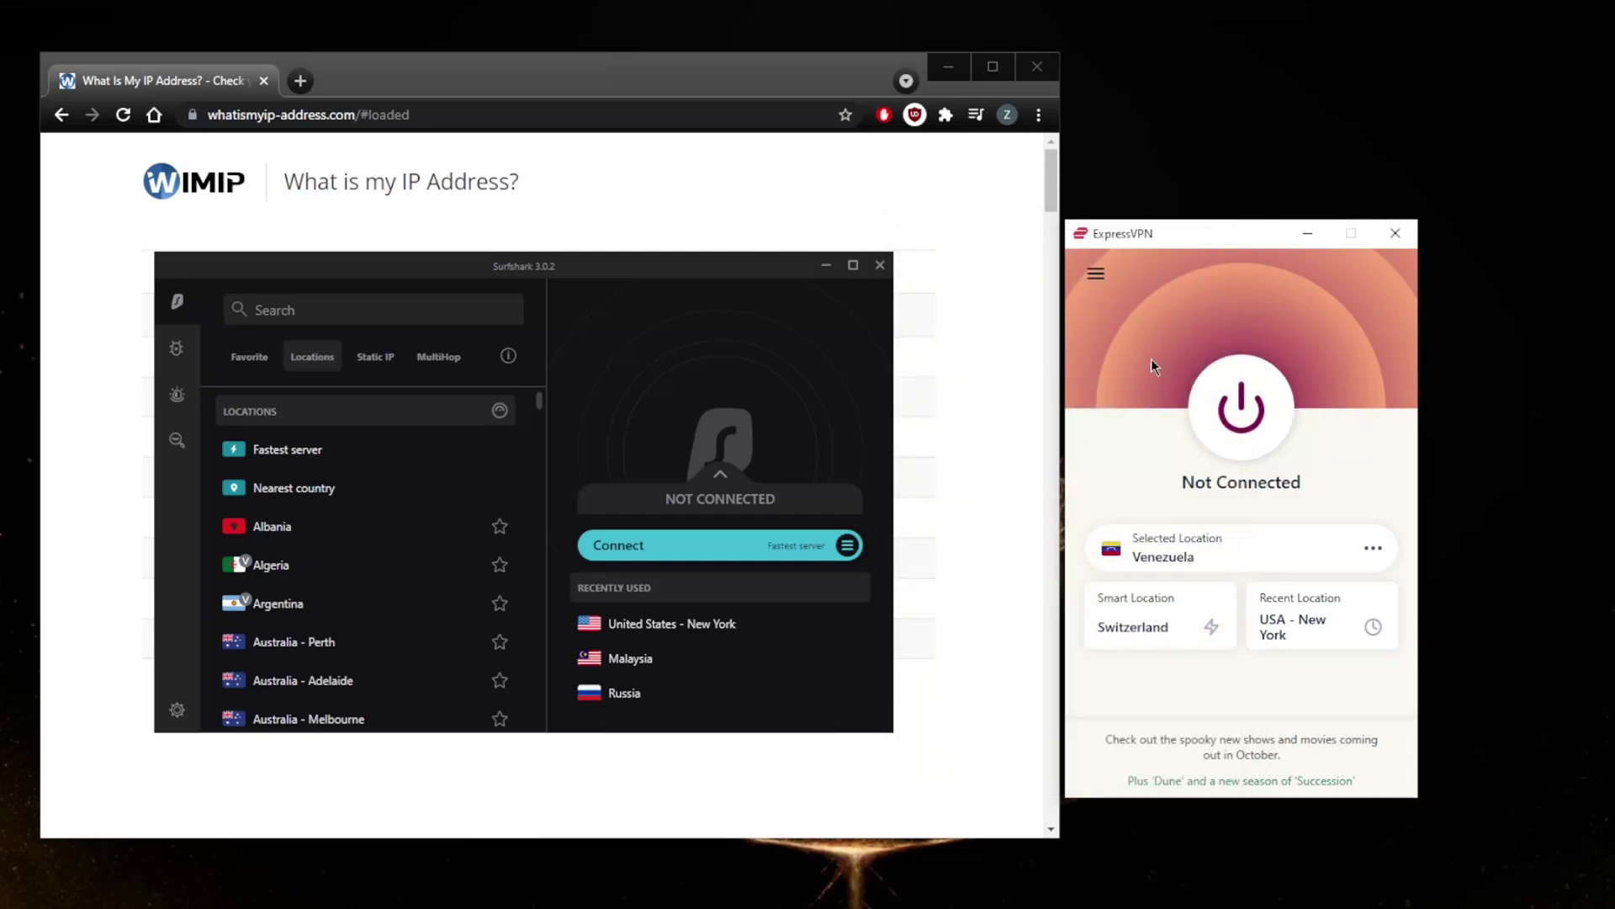
Connect ExpressVPN to Venezuela, then type 've' in Surfshark's location search and clear it.
left_click(1242, 410)
left_click(318, 320)
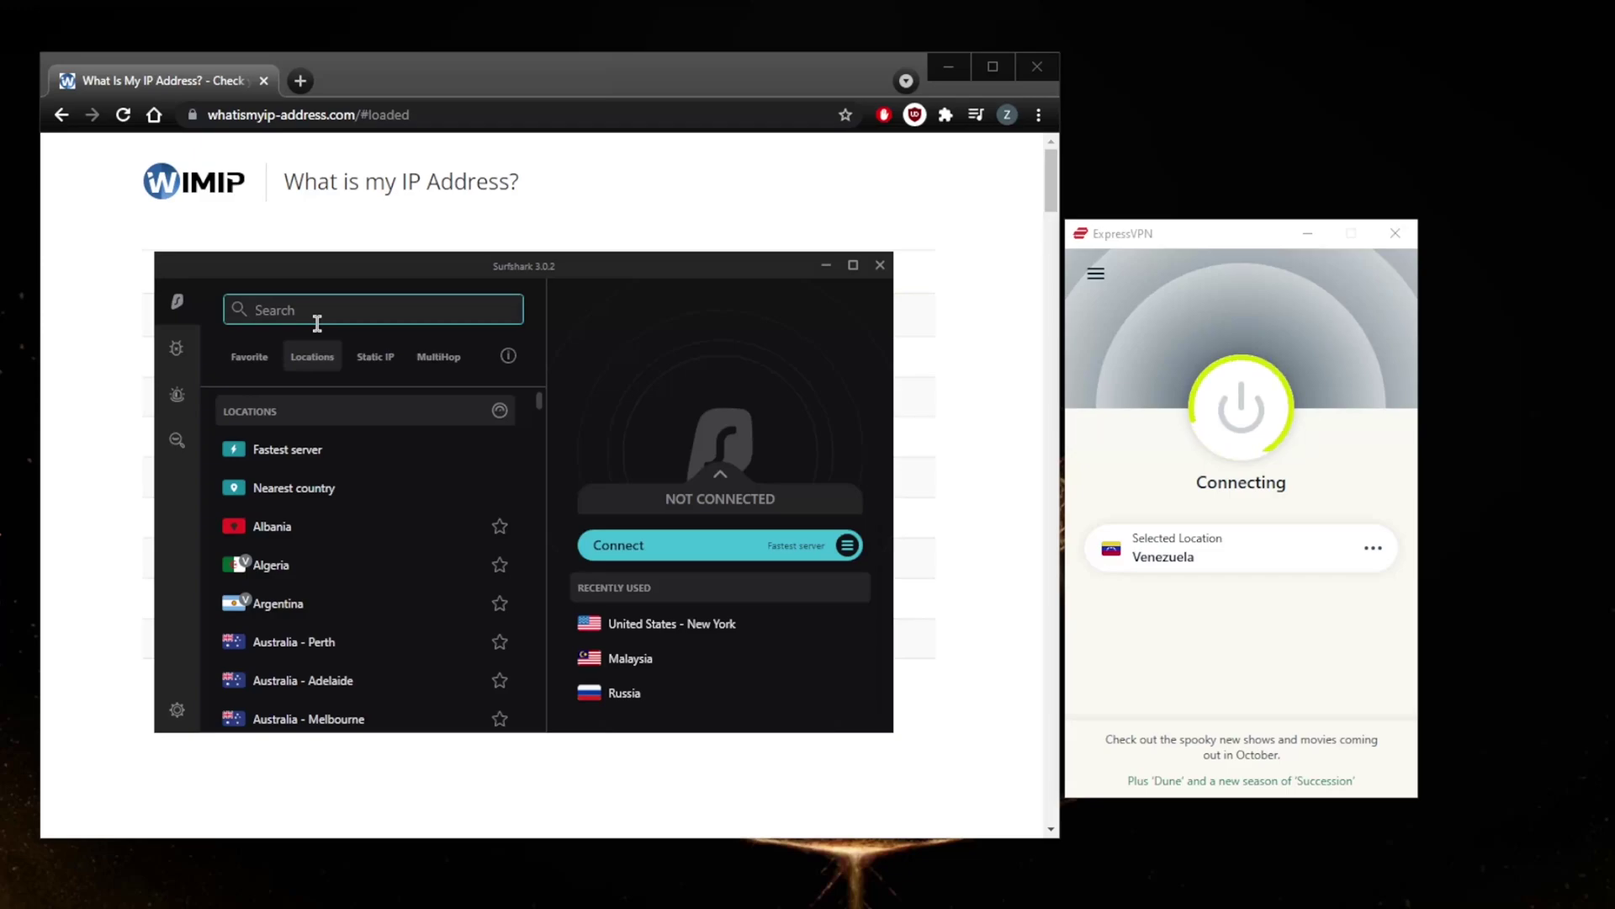
type("ve")
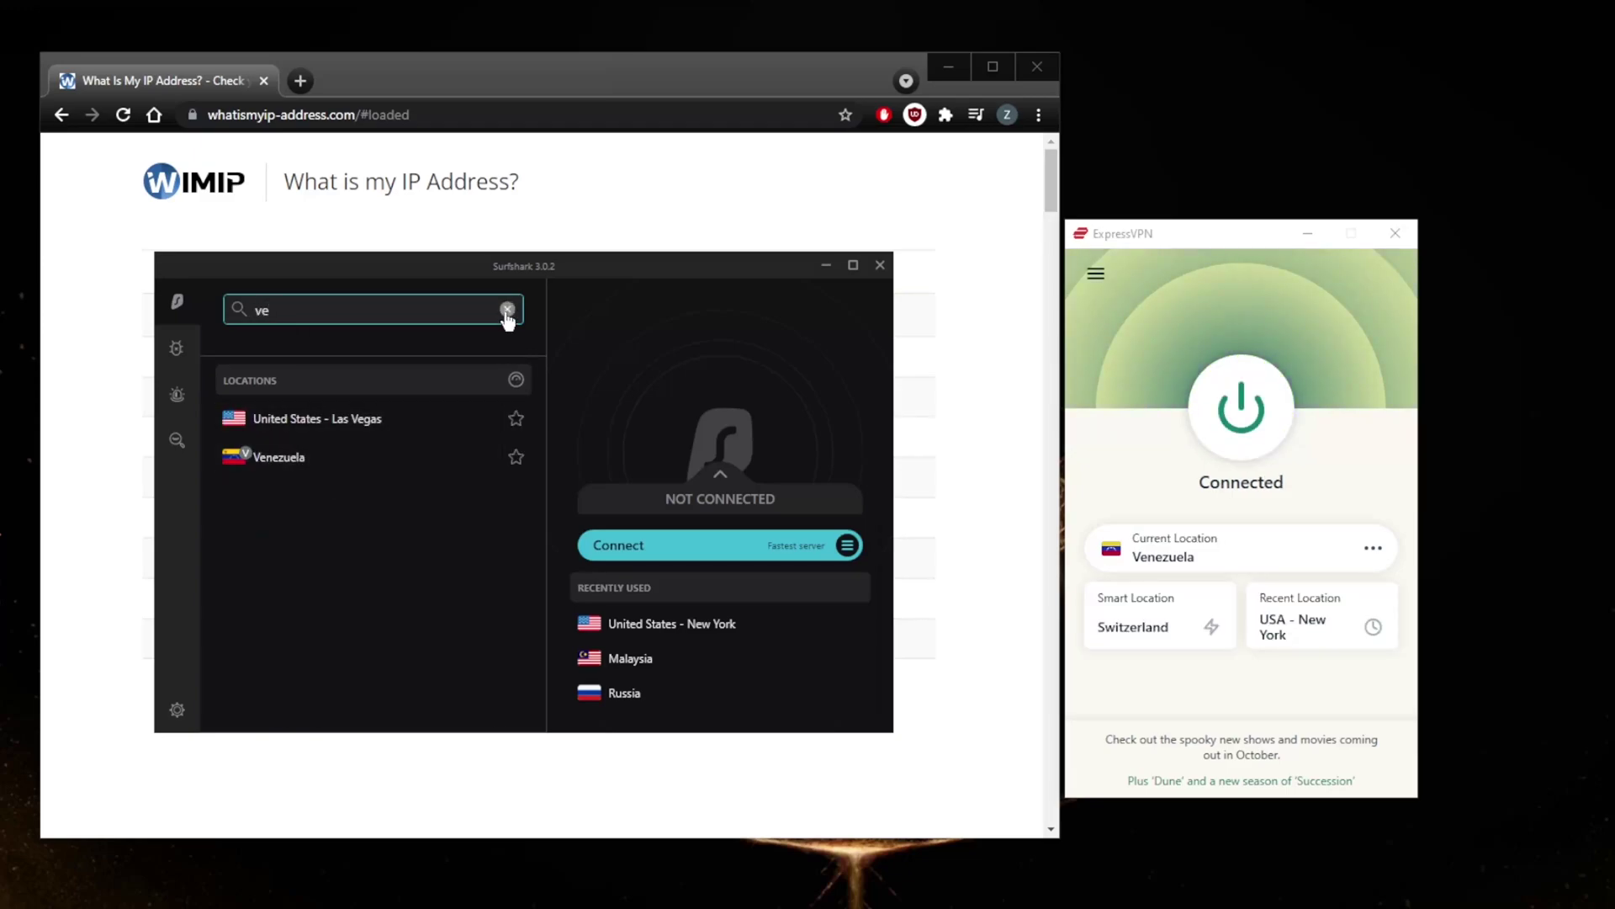
left_click(508, 310)
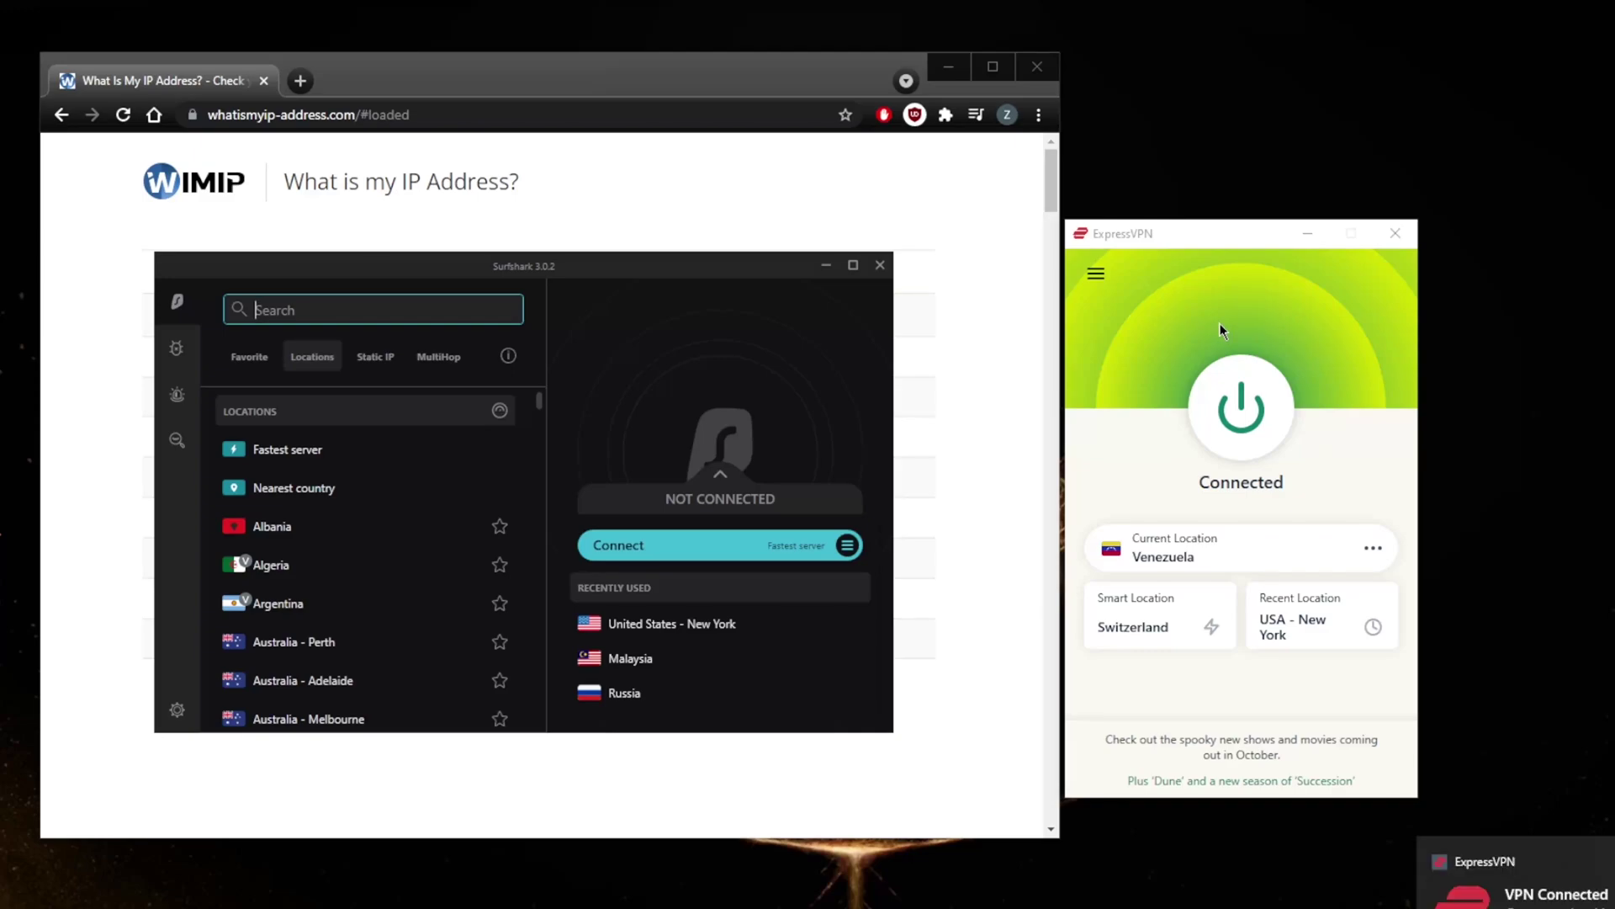
Bring the IP lookup page forward to see Caracas, Venezuela via Maxihost LTDA.
left_click(785, 95)
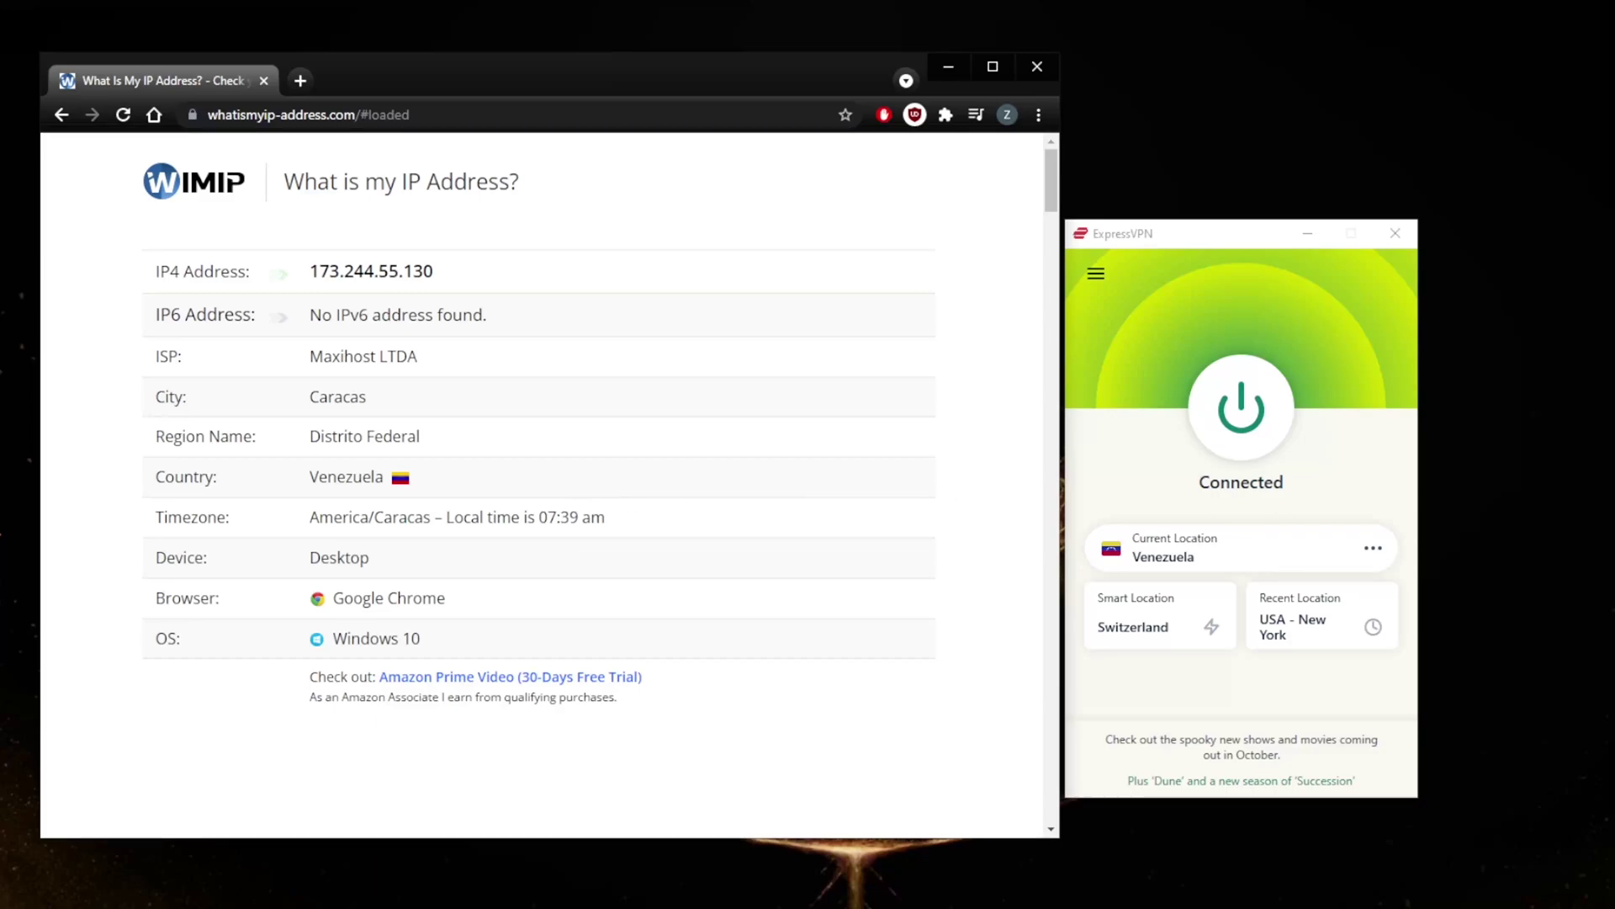
Close Chrome and disconnect ExpressVPN from Venezuela, leaving Surfshark unconnected alongside.
left_click(1038, 67)
left_click(1239, 386)
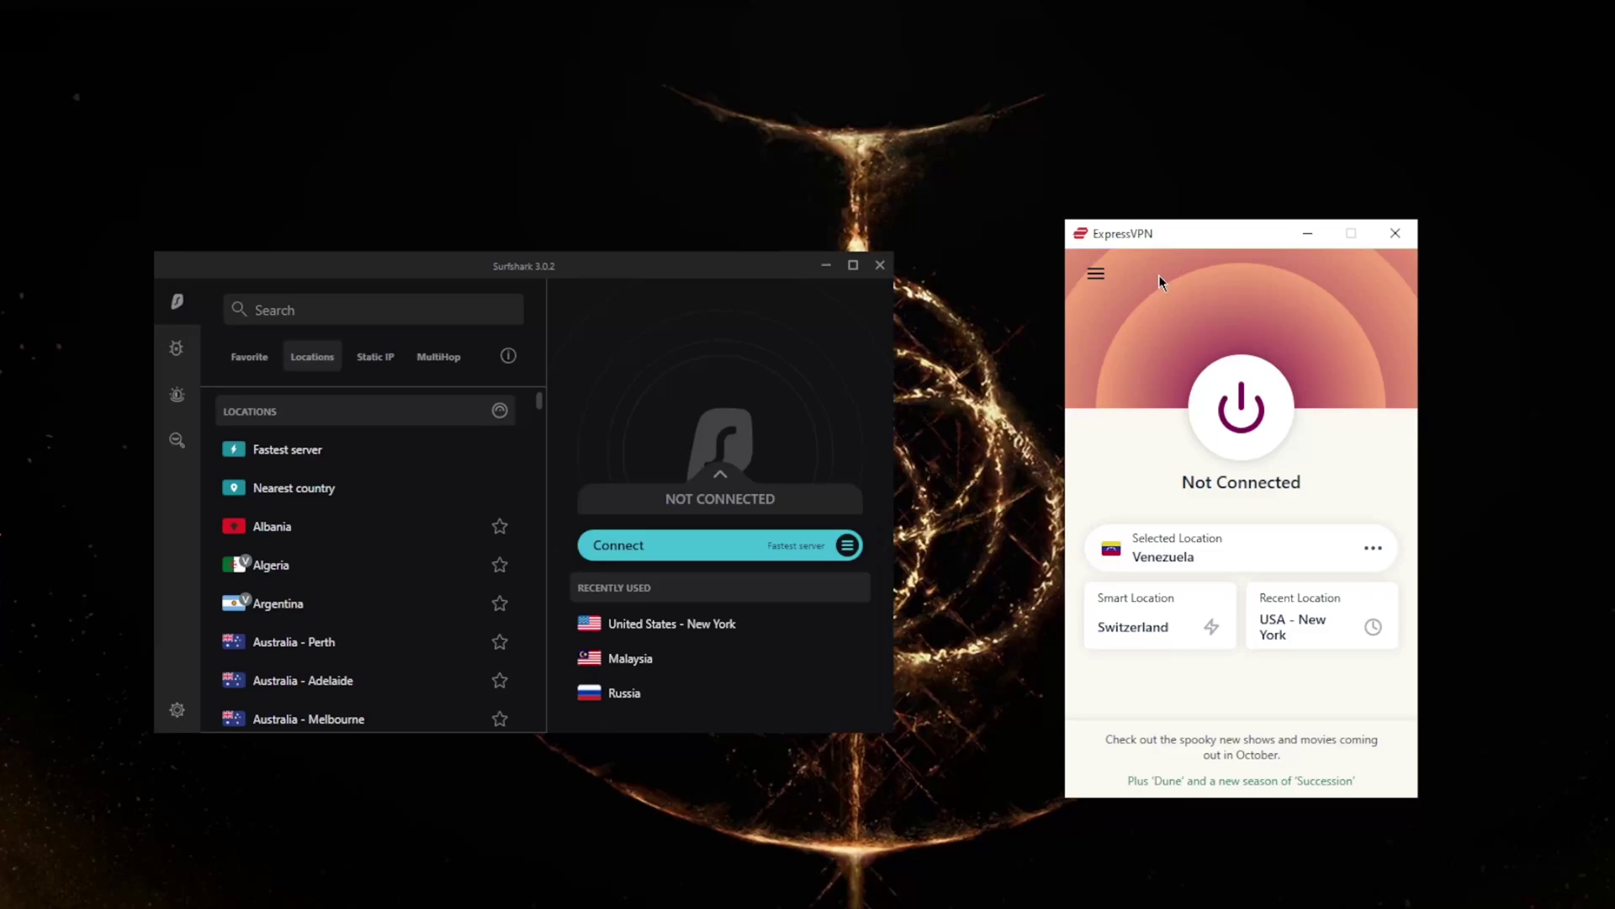
left_click(571, 265)
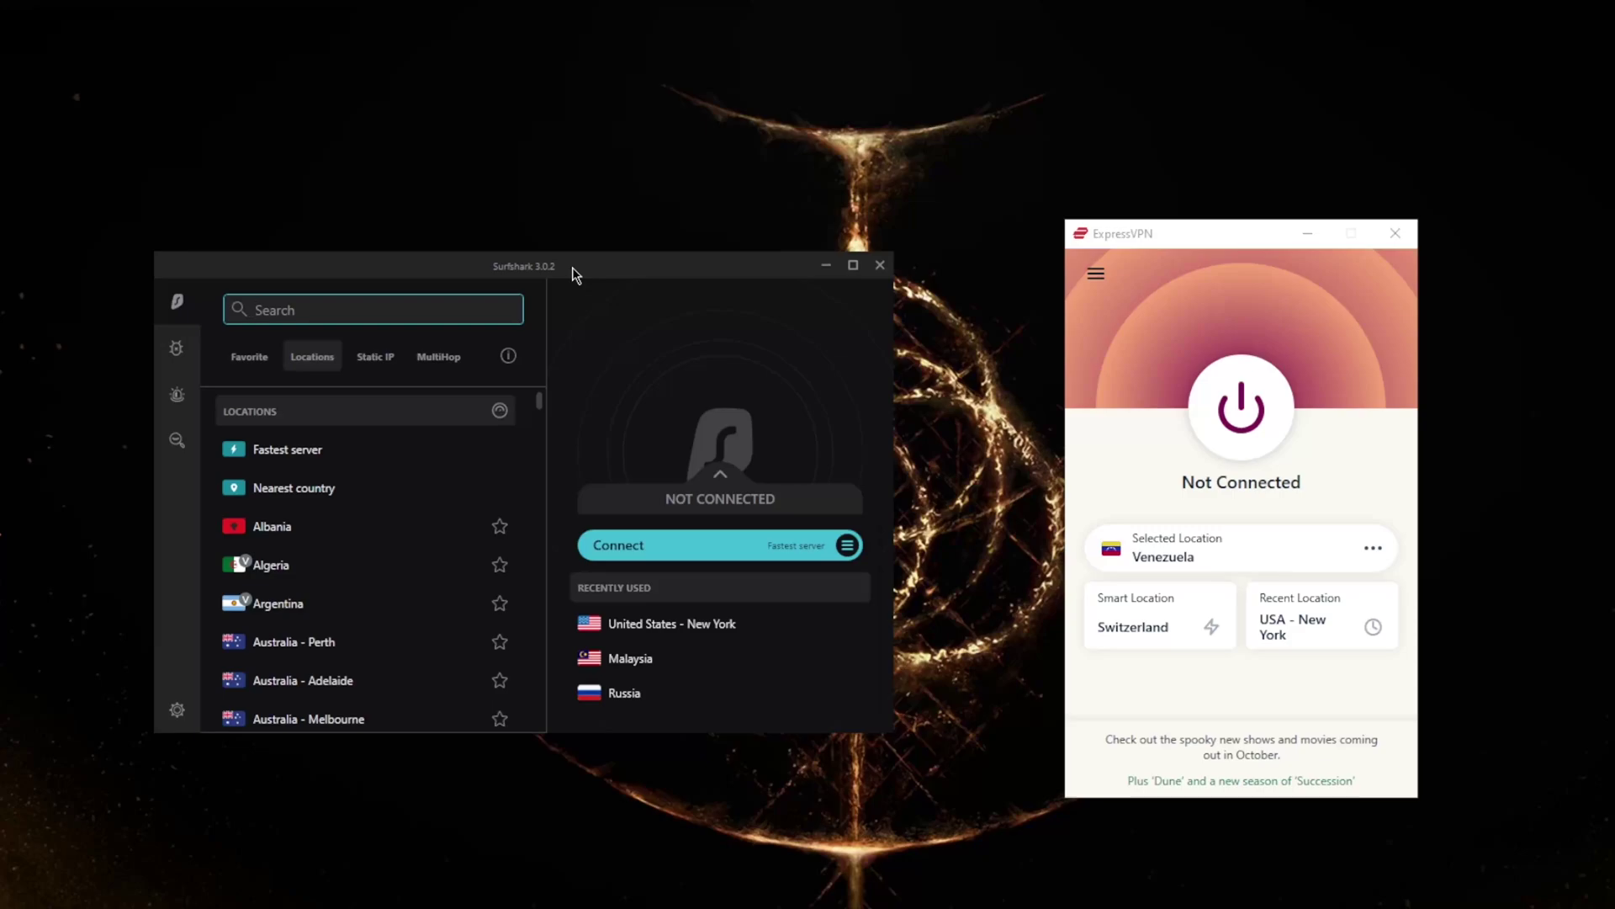
left_click(1095, 328)
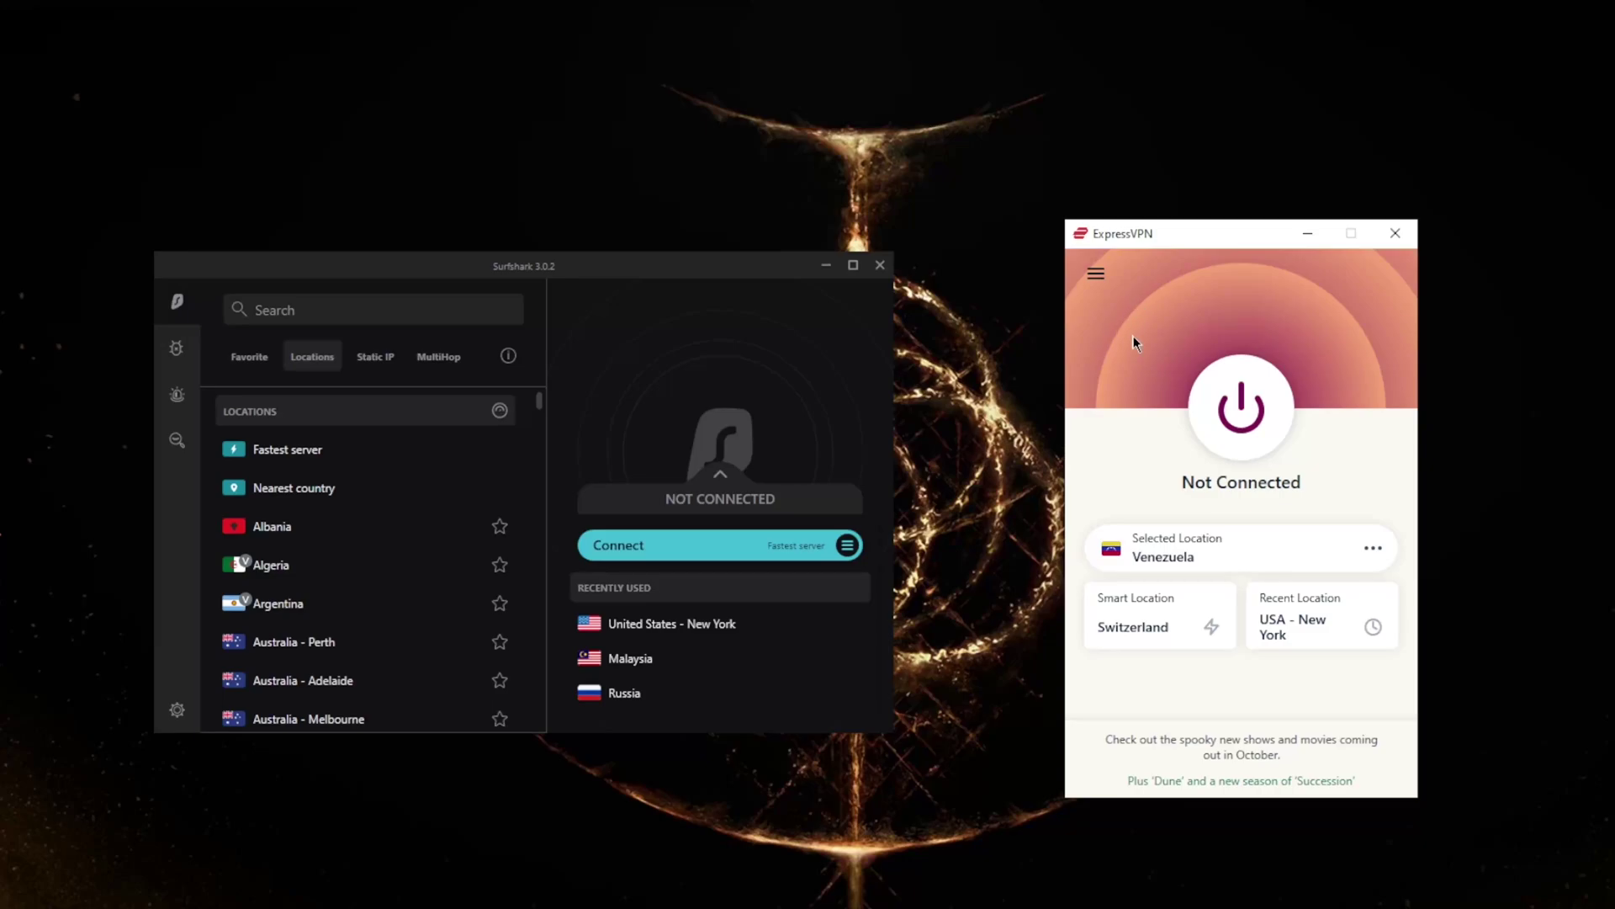
Browse ExpressVPN locations by region, expanding Europe and Asia Pacific, then close the list.
left_click(1098, 273)
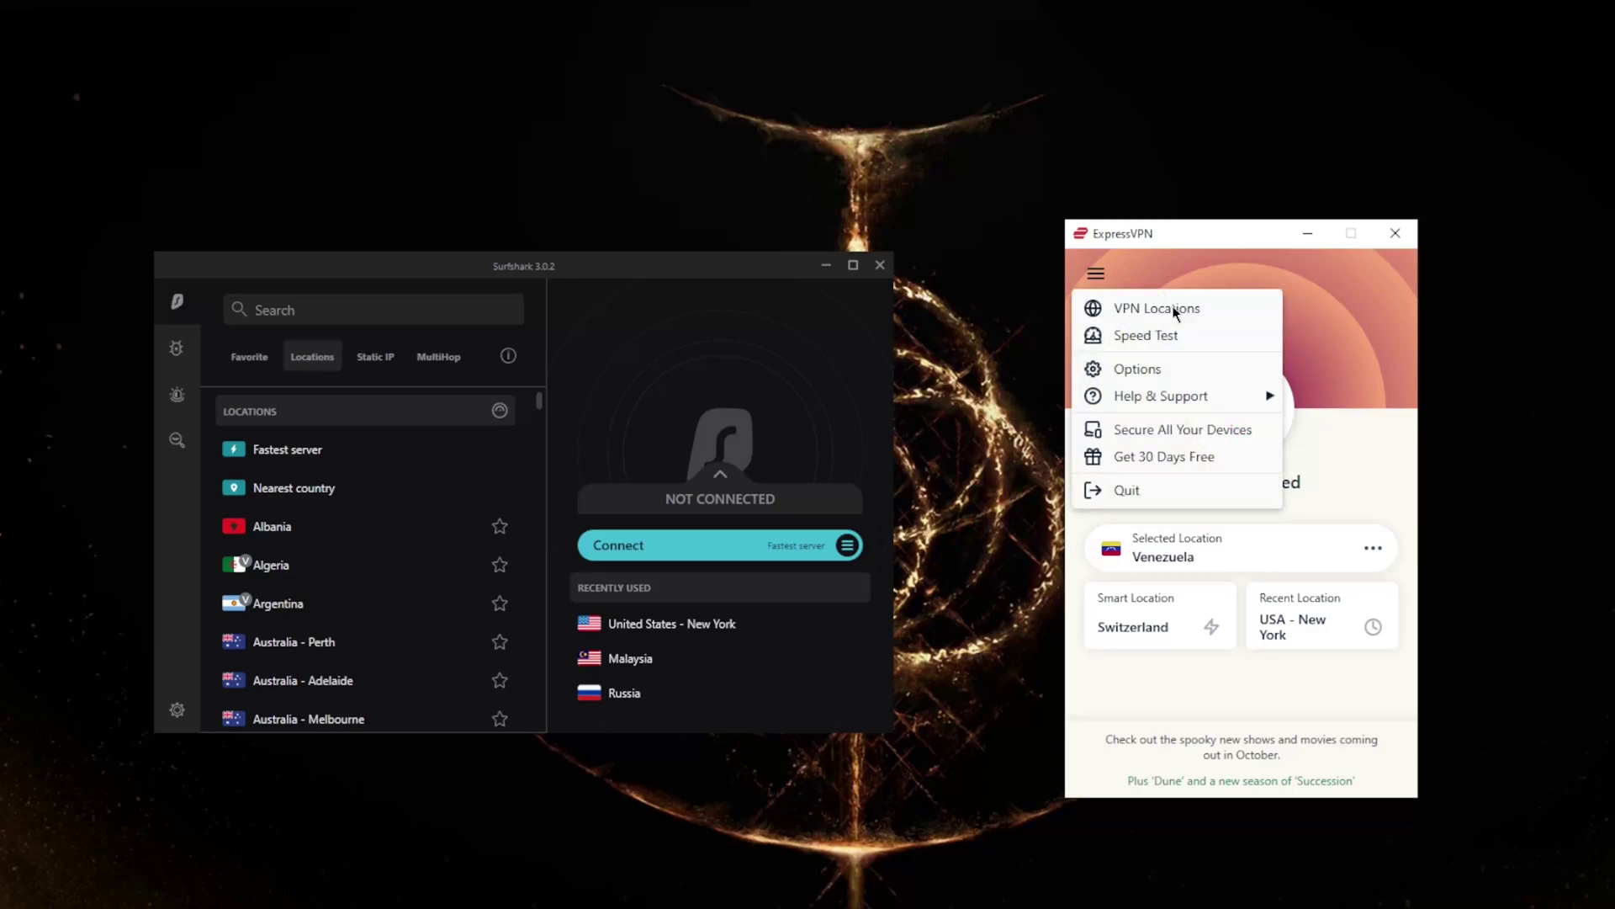
left_click(1156, 305)
left_click(1154, 328)
left_click(1212, 418)
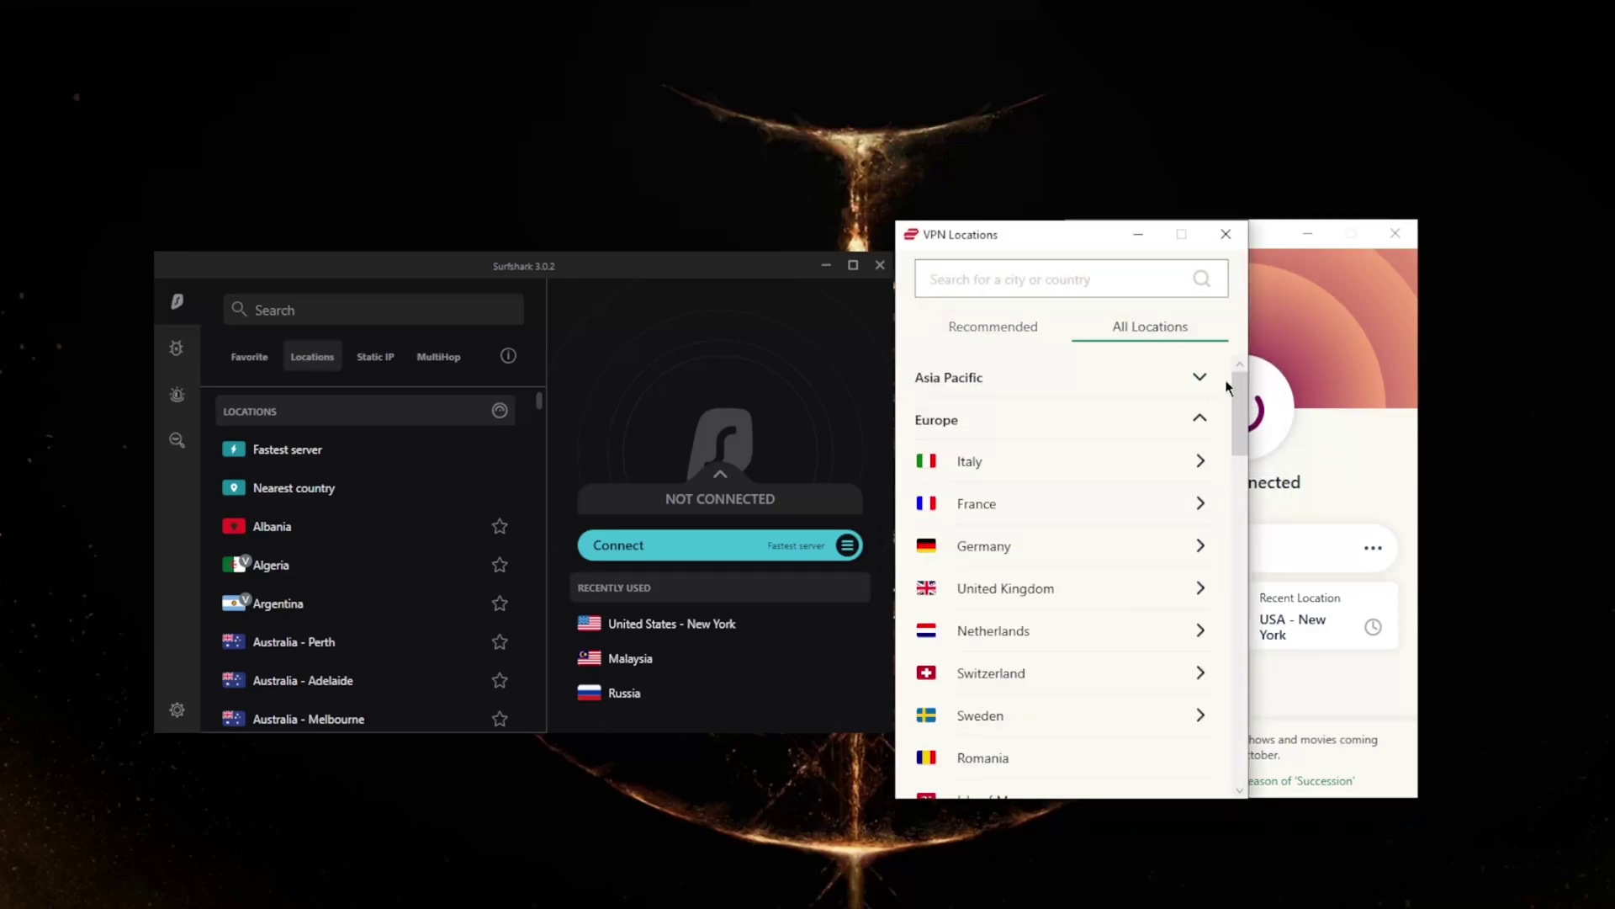
left_click(1200, 381)
left_click(1201, 374)
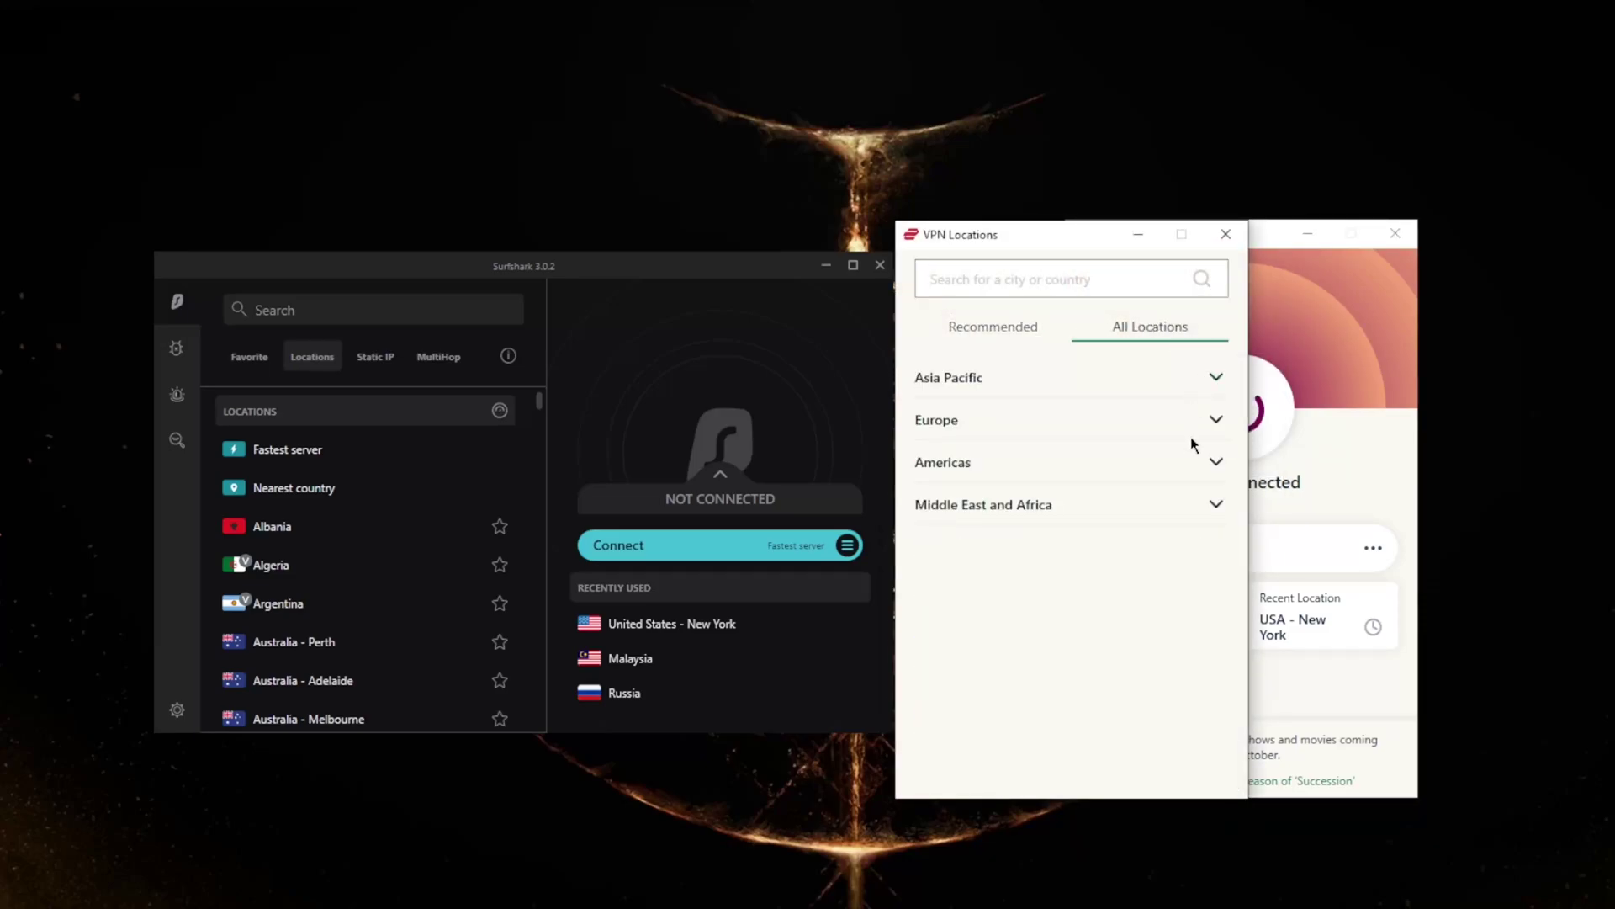
left_click(1212, 425)
left_click(1212, 427)
left_click(1227, 233)
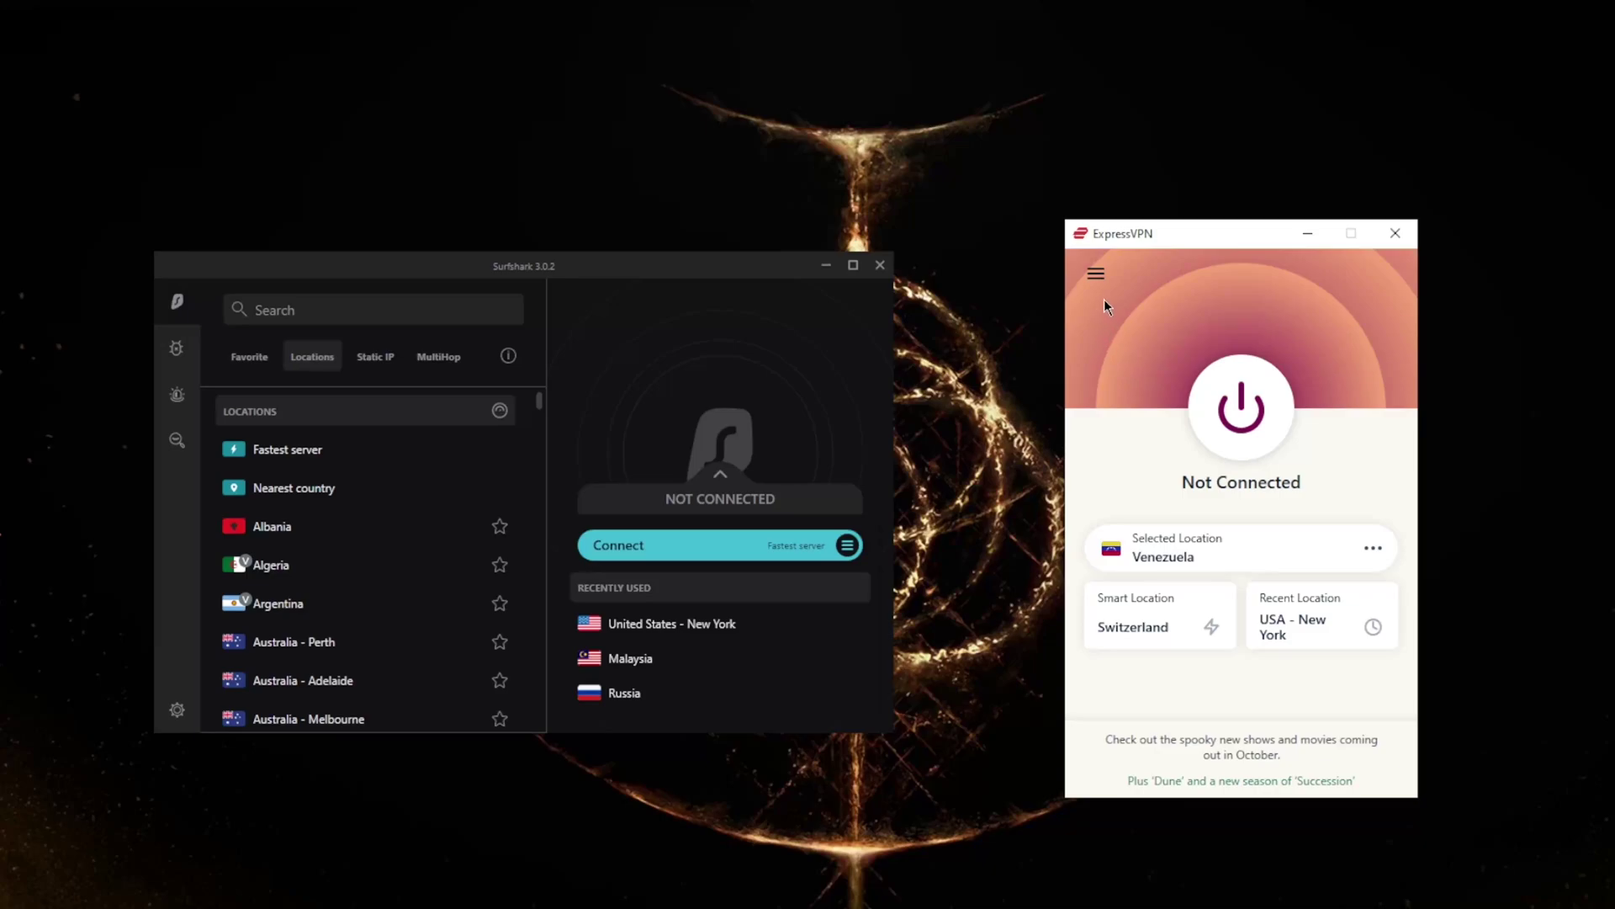
left_click(1095, 272)
Try split tunnelling with 'Only allow selected apps', then turn per-app management back off.
left_click(1143, 367)
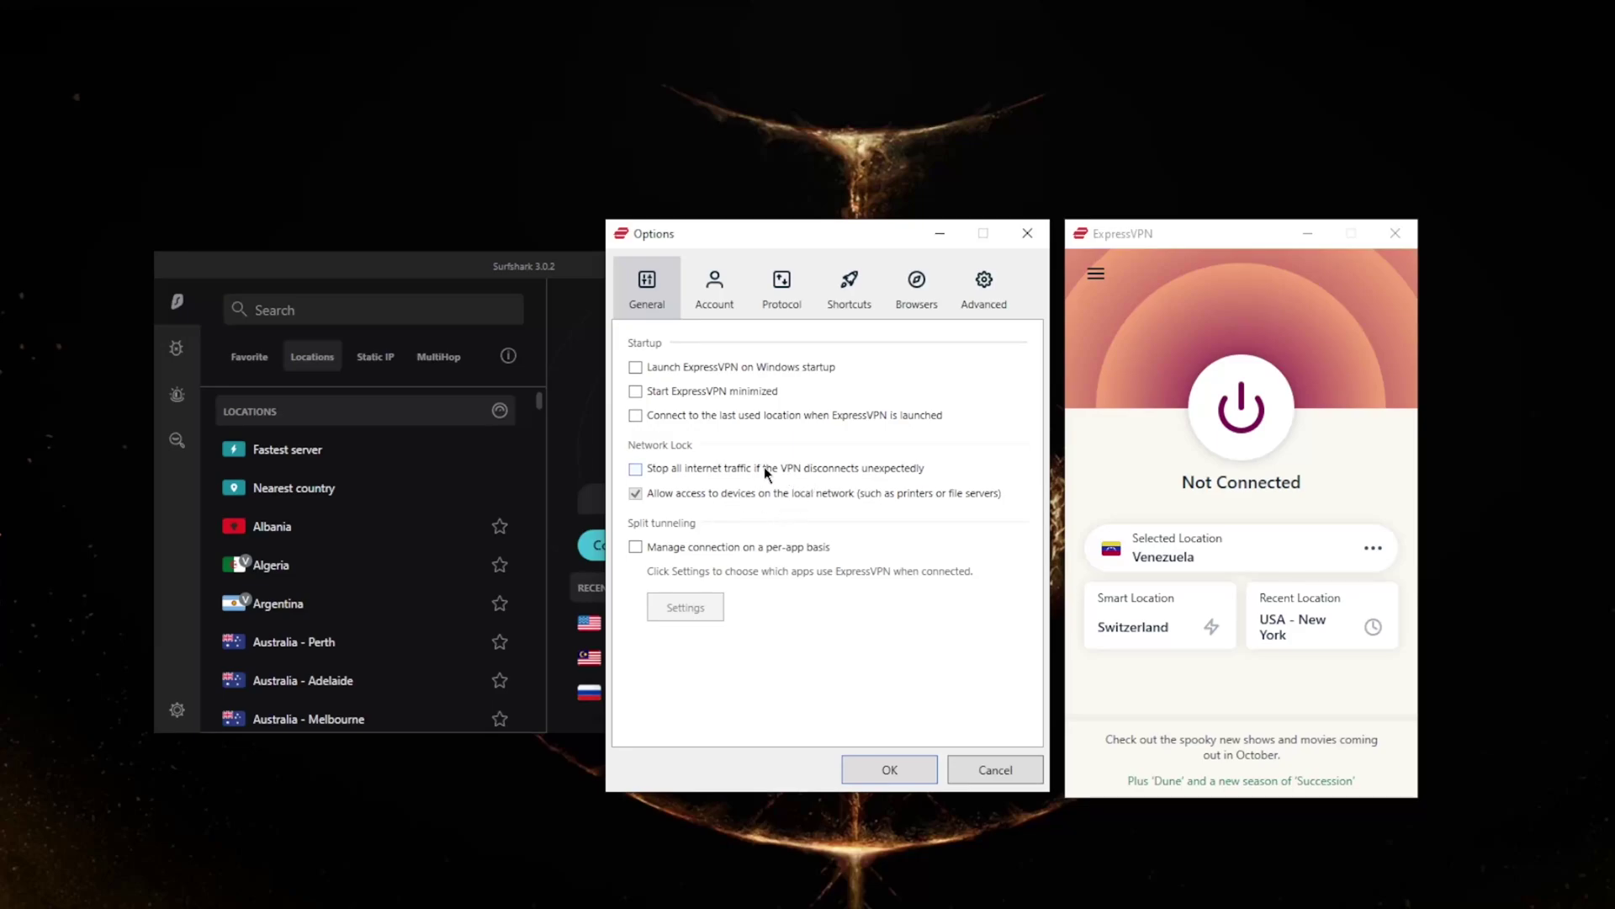
left_click(638, 545)
left_click(686, 608)
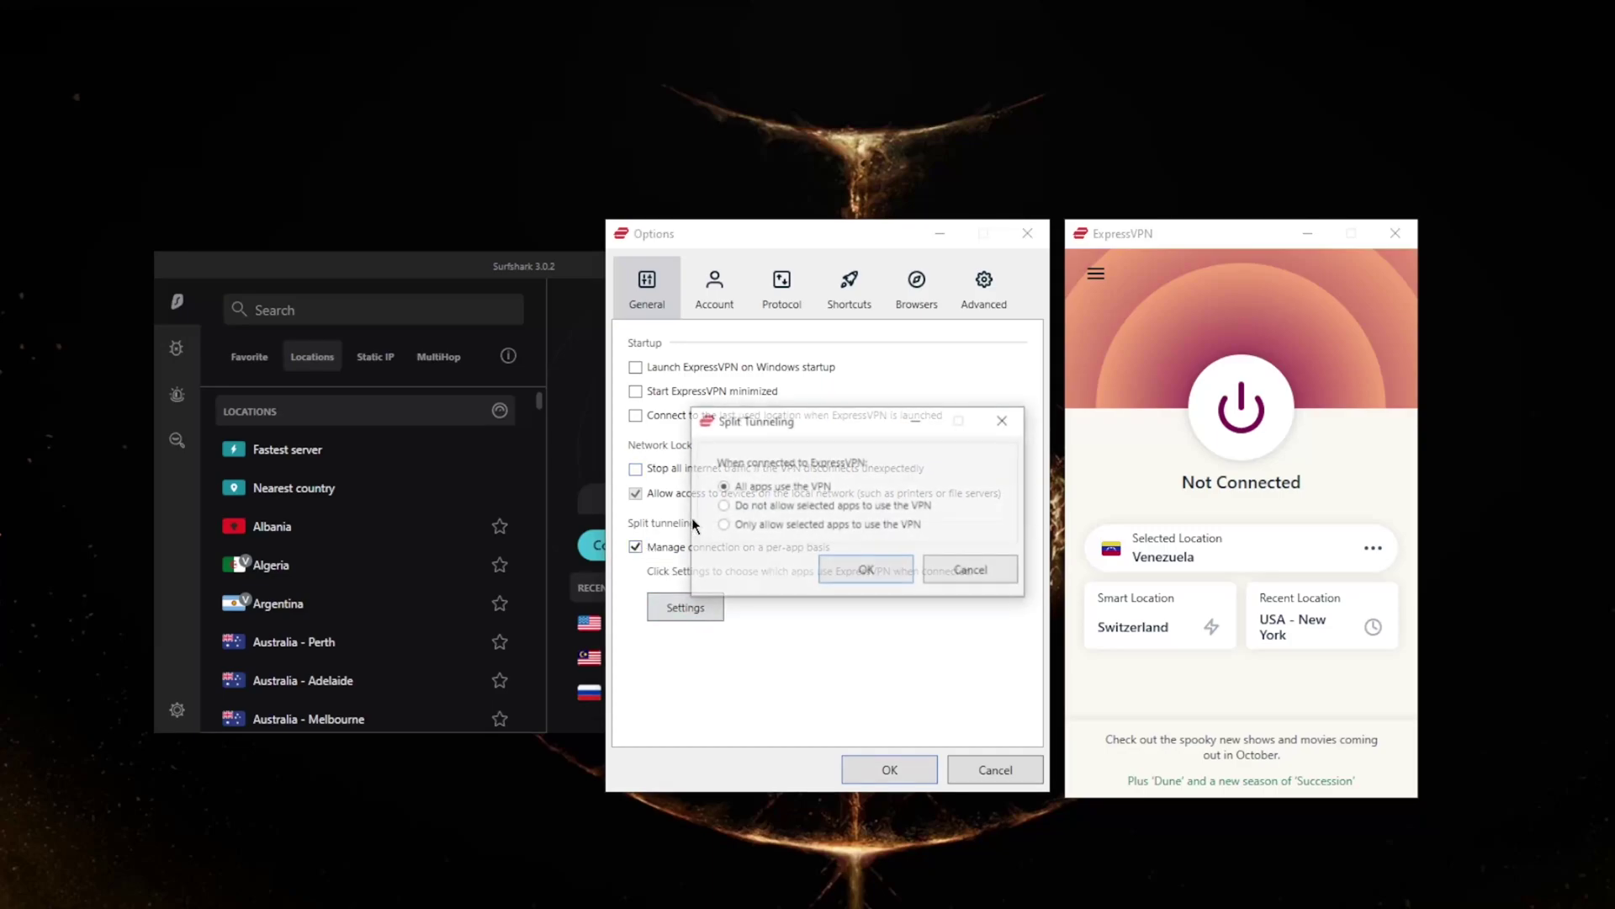
left_click(730, 524)
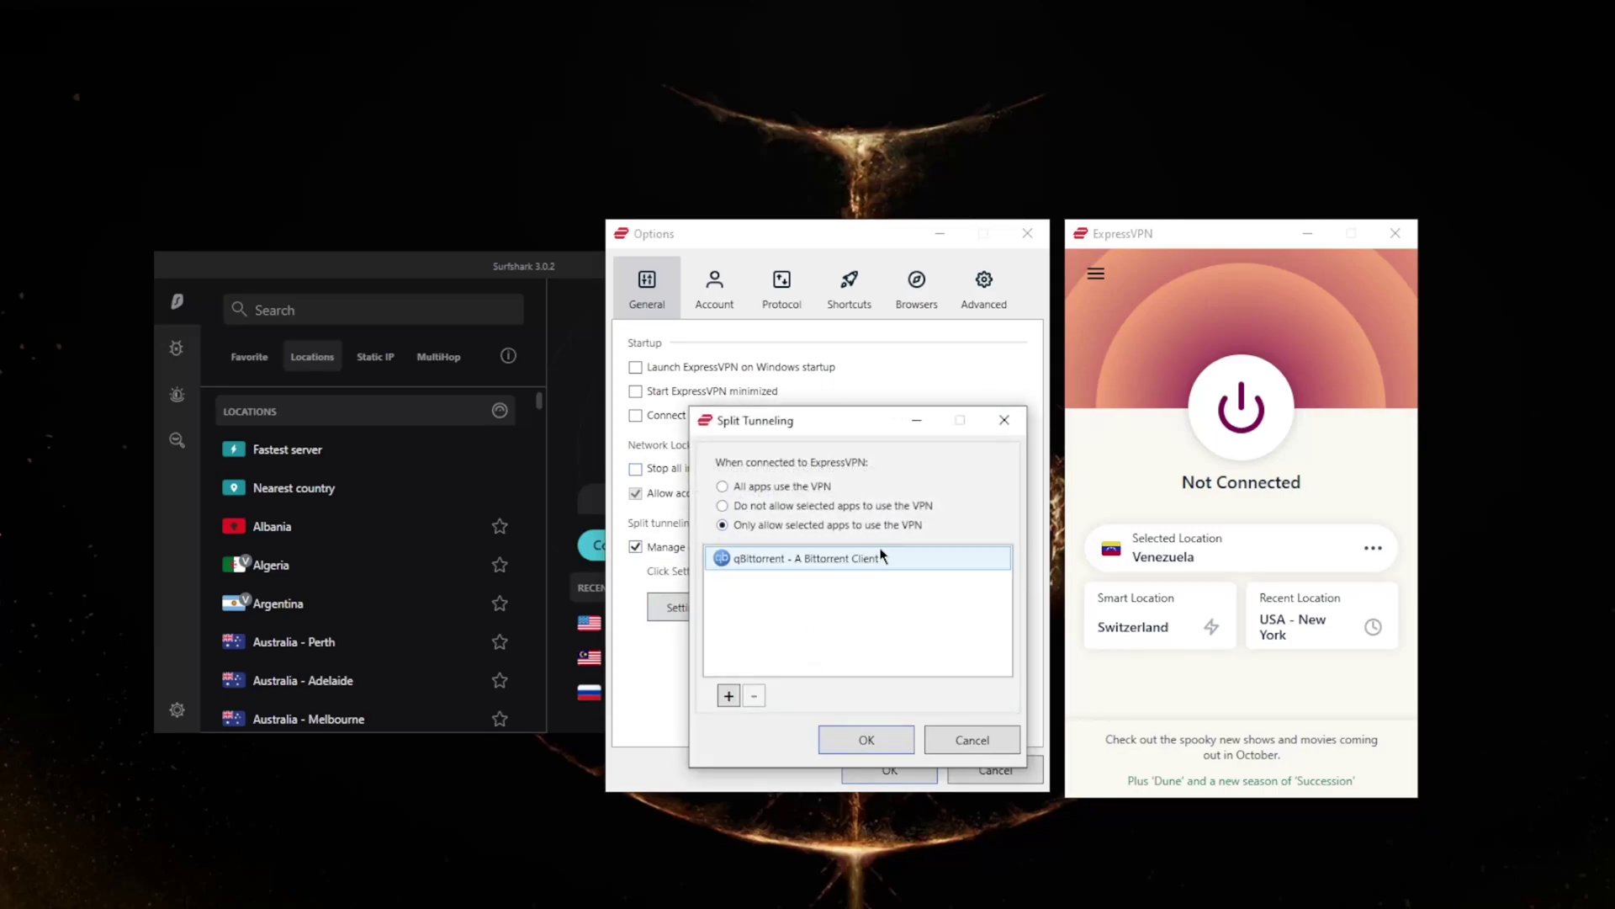
left_click(1003, 419)
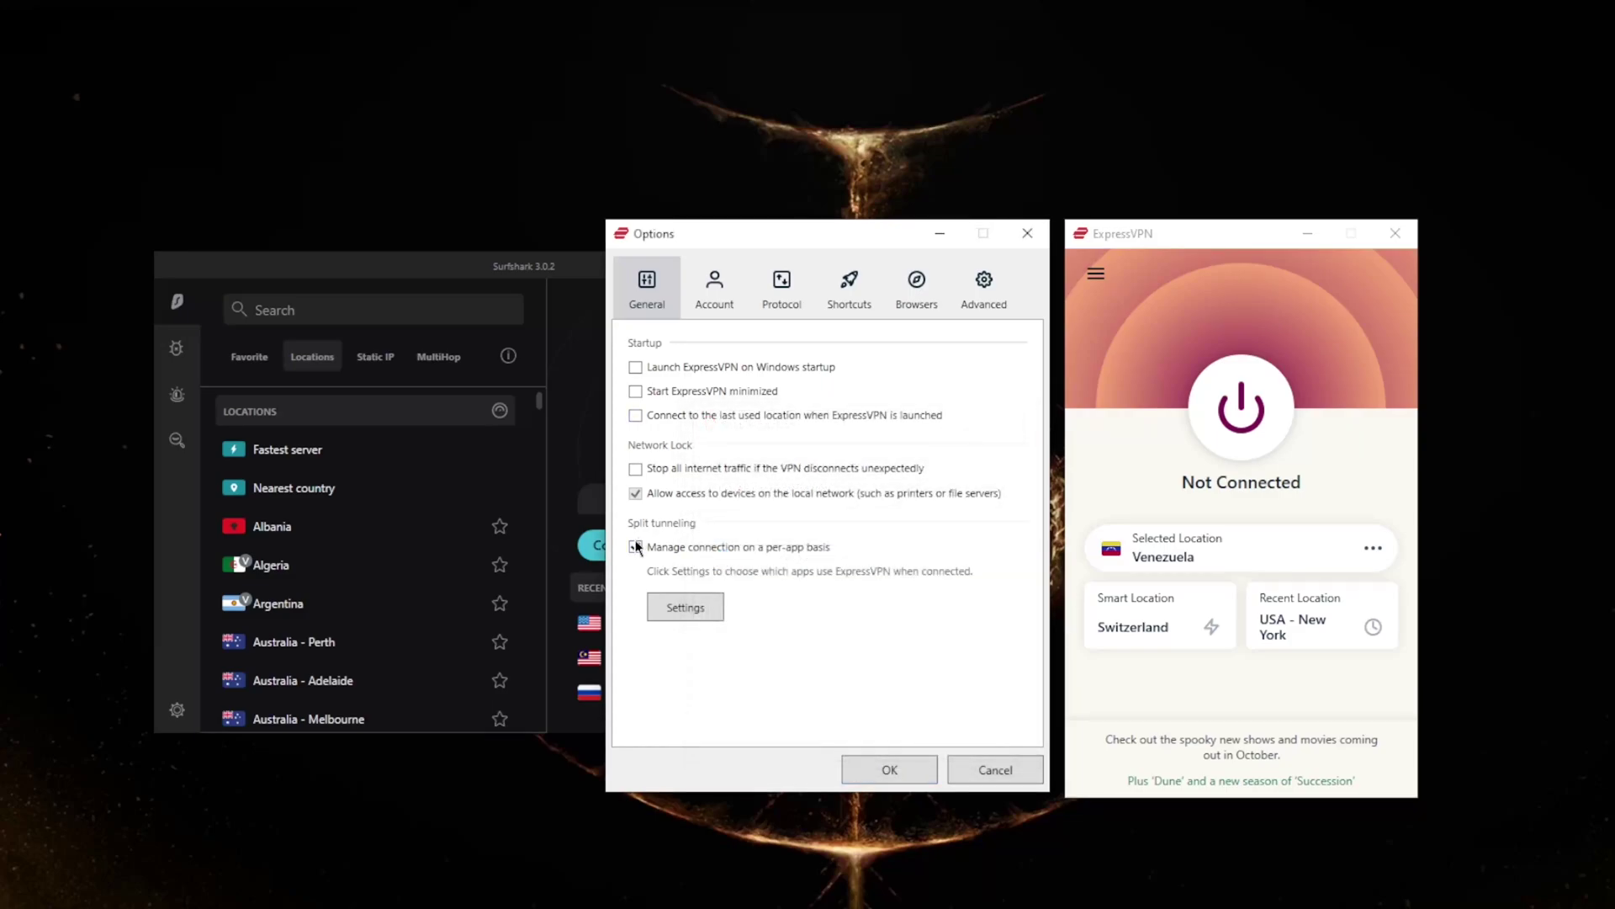
left_click(636, 547)
Review the Protocol and Advanced option tabs, then return to General.
left_click(786, 295)
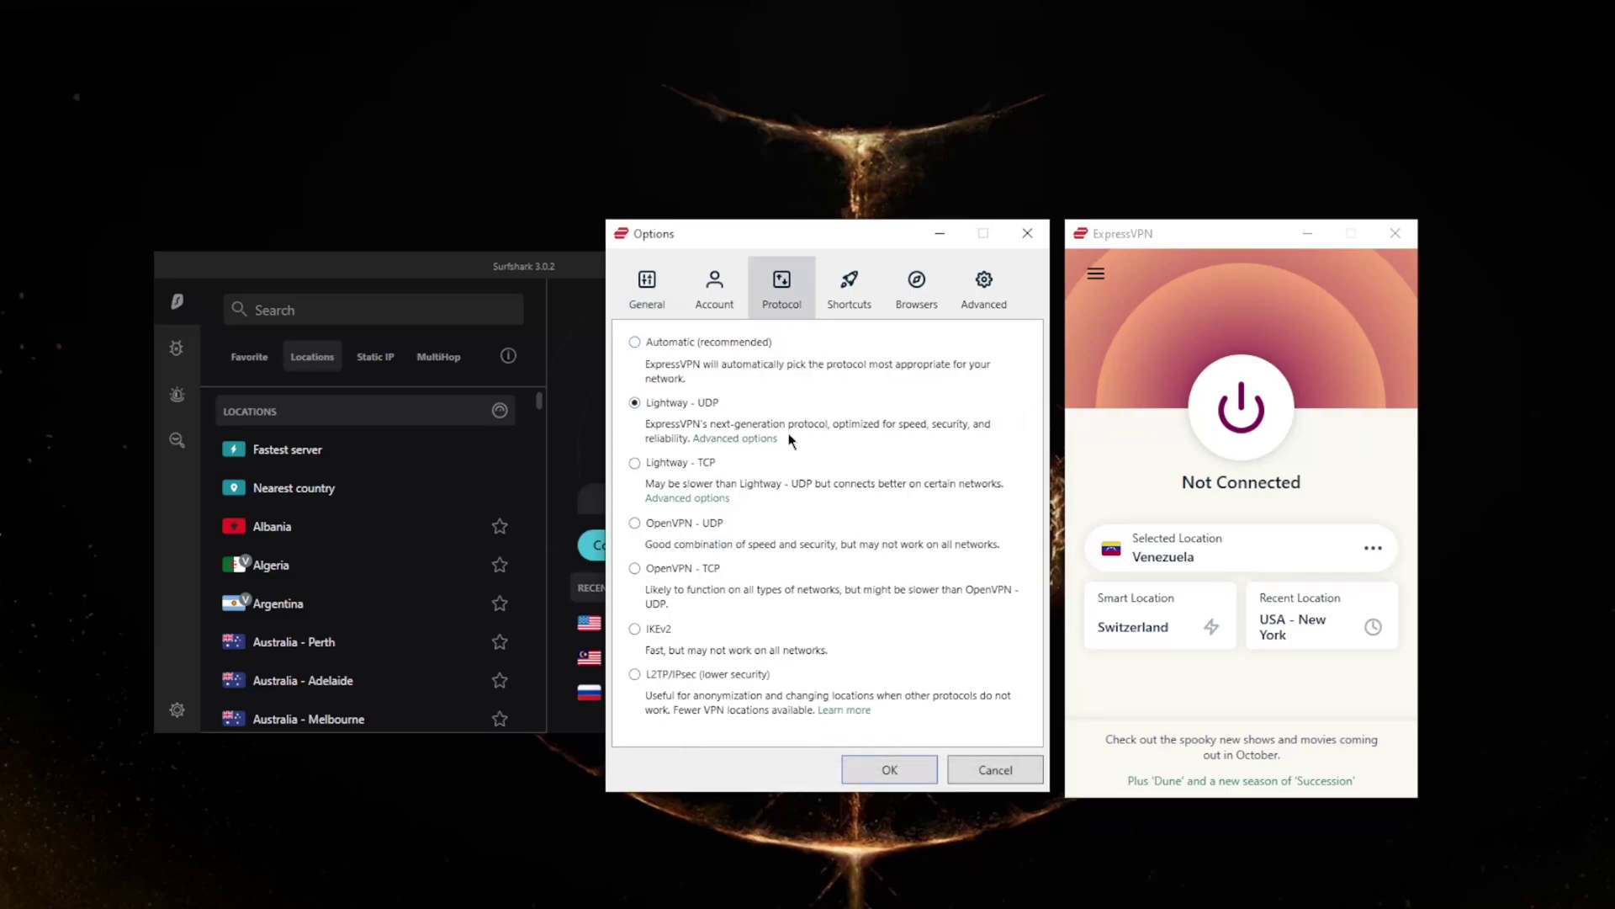
left_click(982, 286)
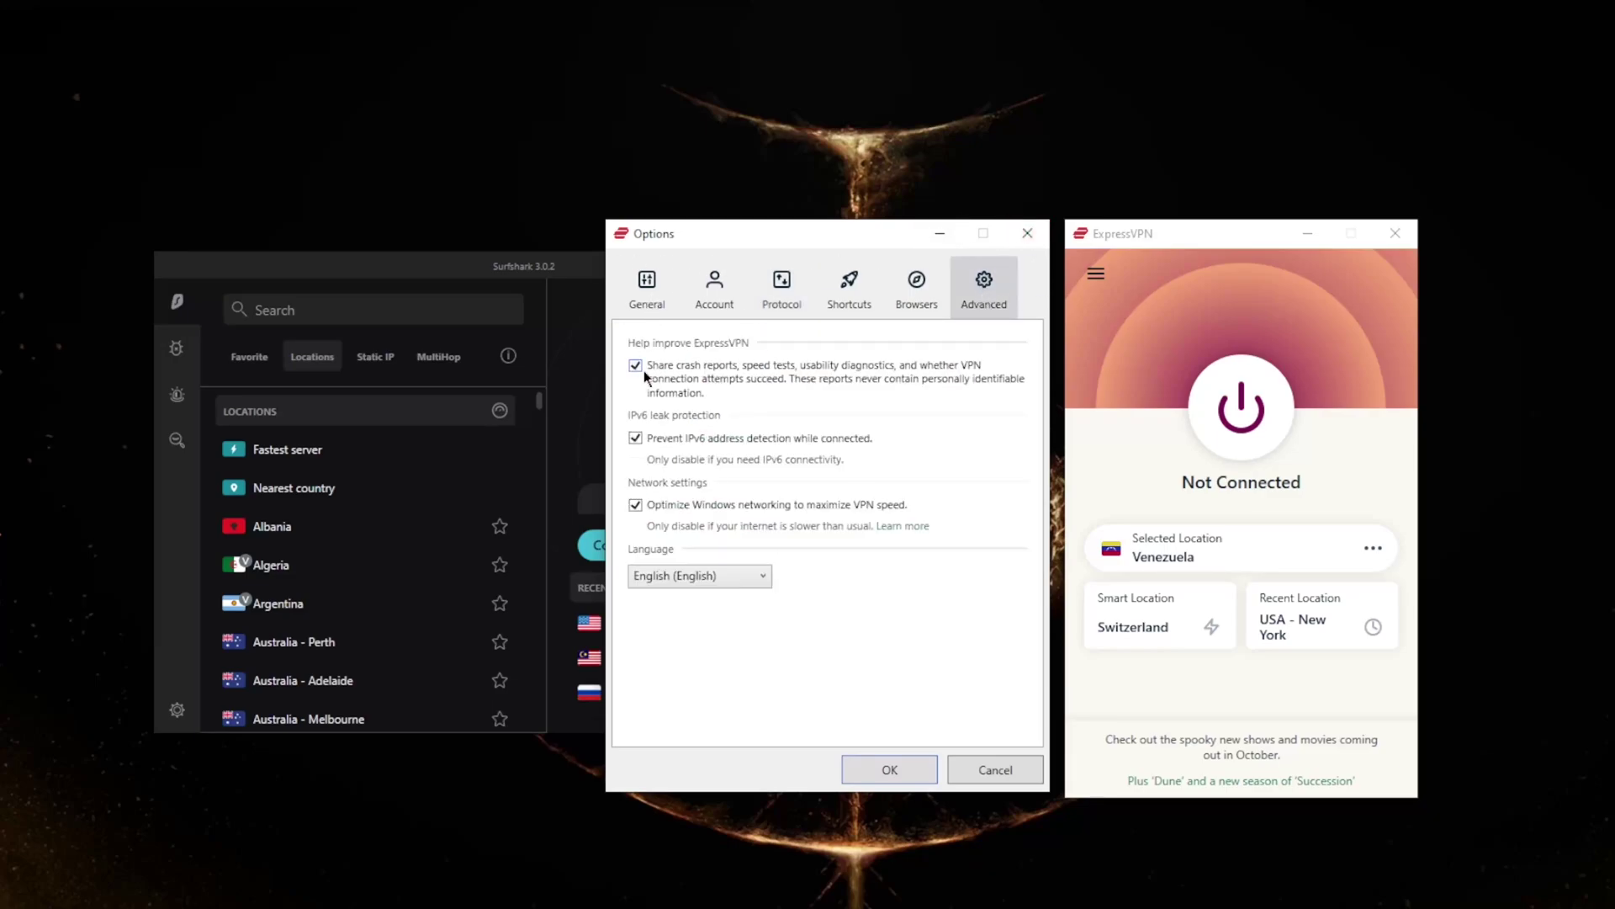
left_click(656, 301)
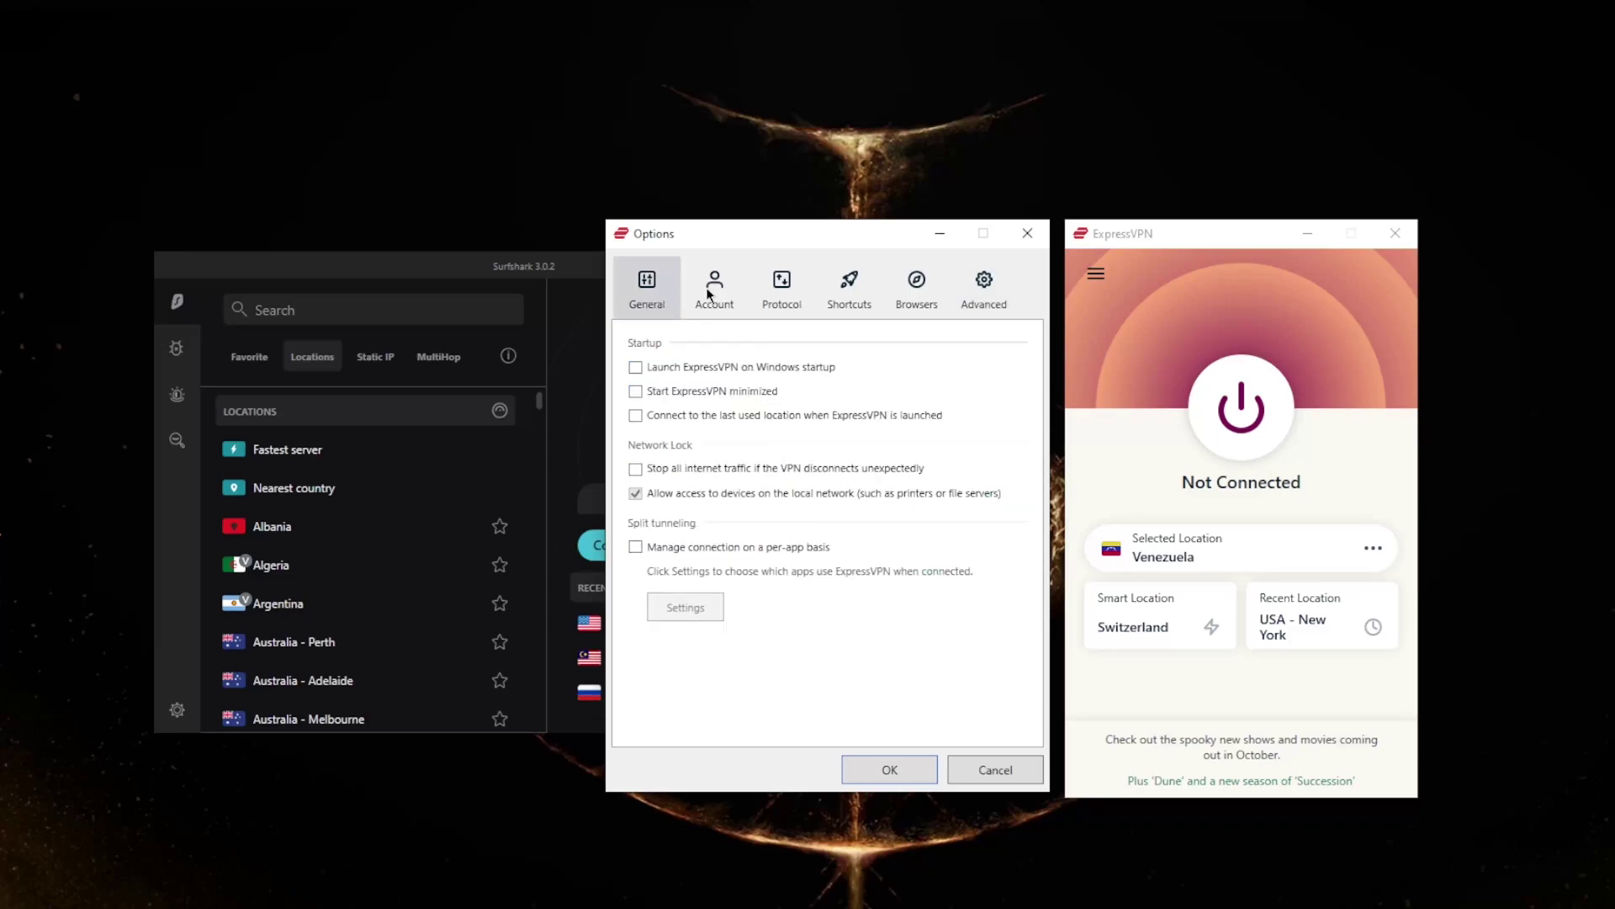
left_click(1023, 234)
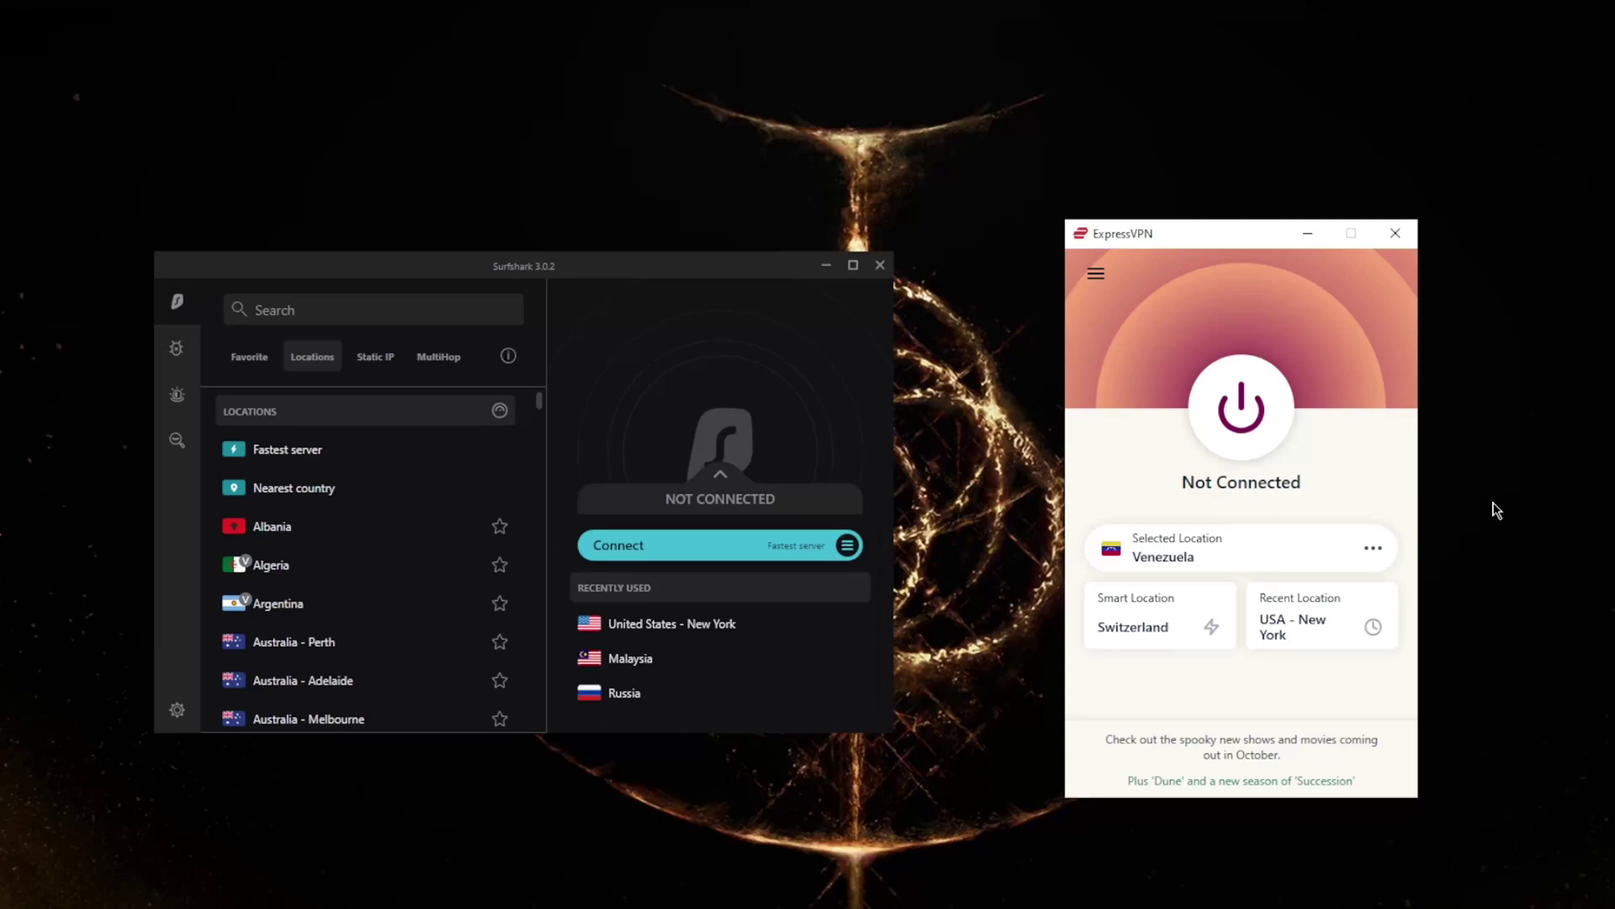
left_click(456, 280)
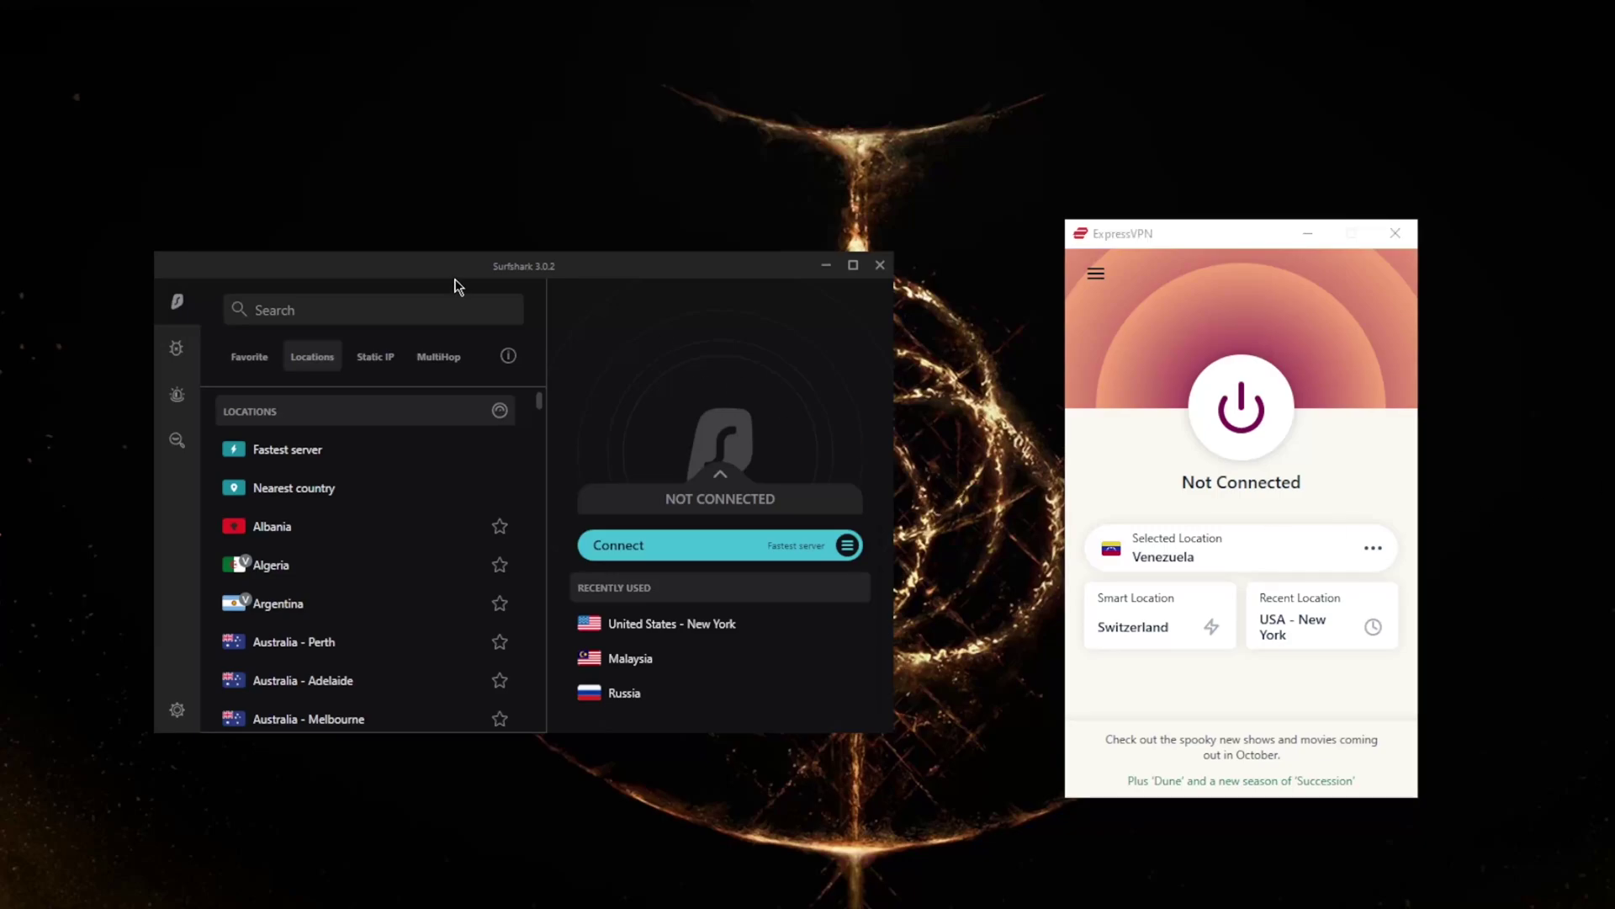
left_click(240, 706)
left_click(344, 572)
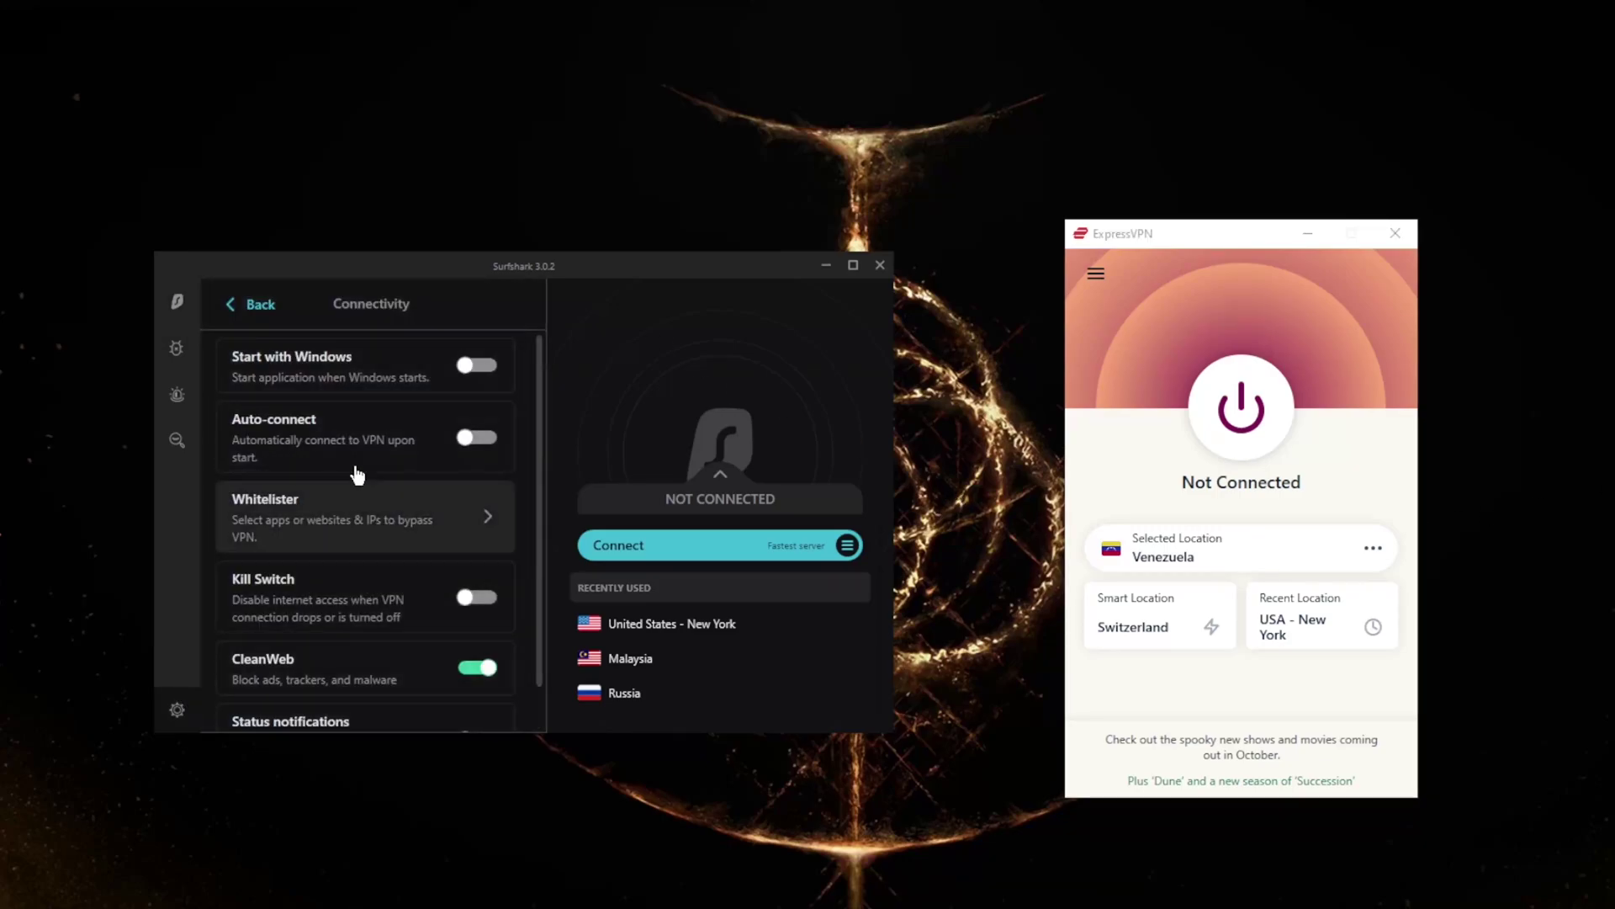
left_click(370, 500)
left_click(253, 305)
scroll(390, 602, "down", 1)
left_click(251, 305)
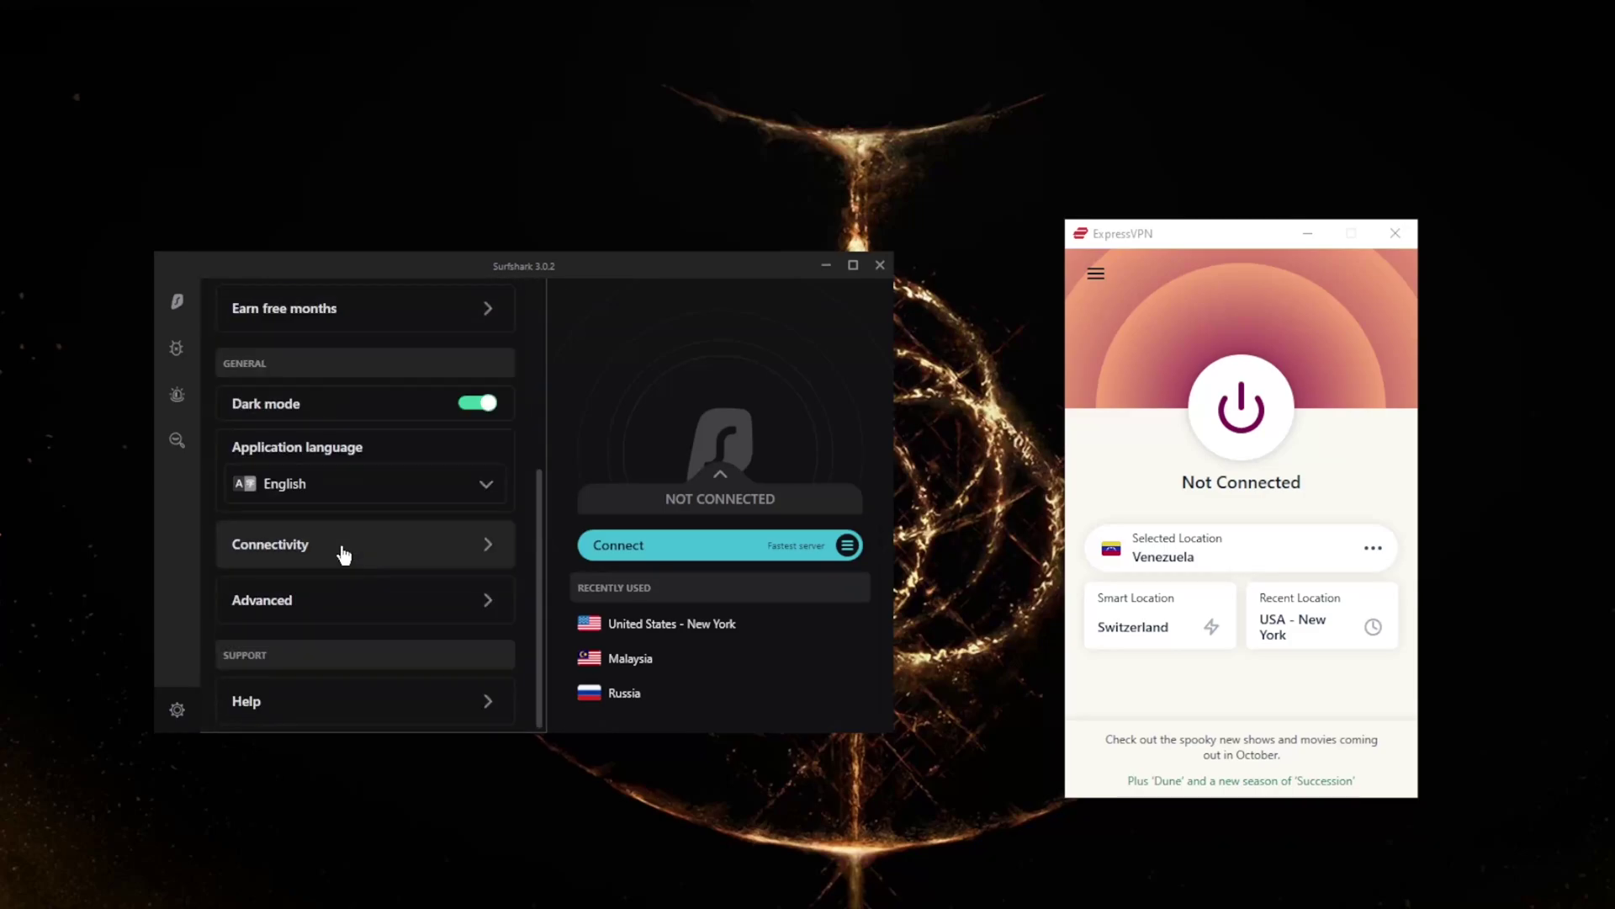
left_click(350, 604)
left_click(362, 400)
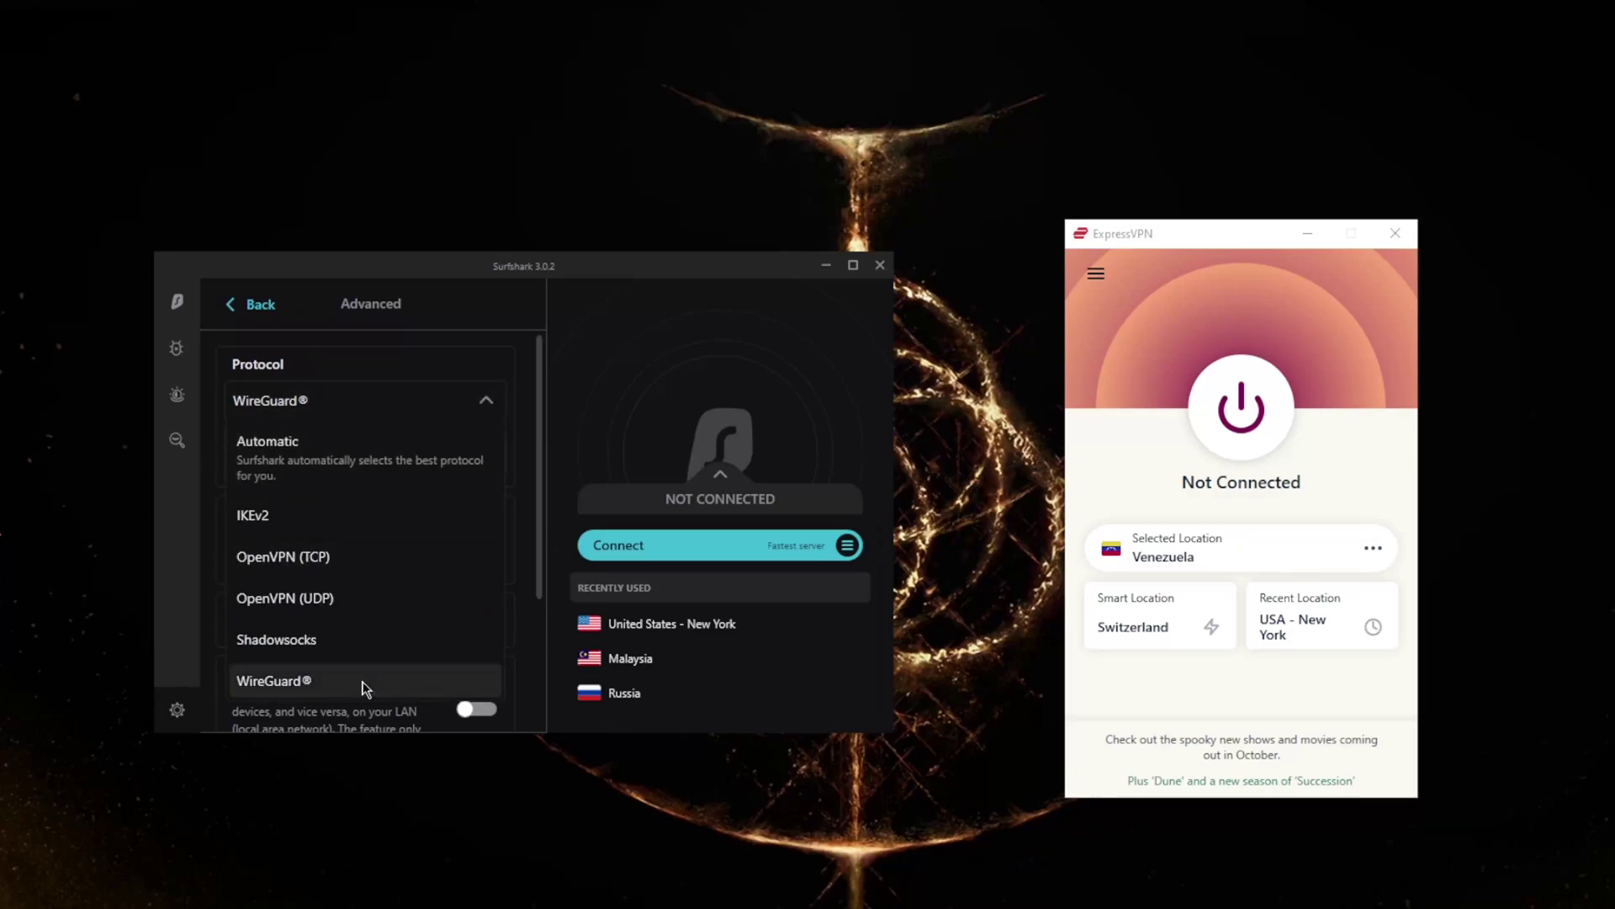
left_click(296, 646)
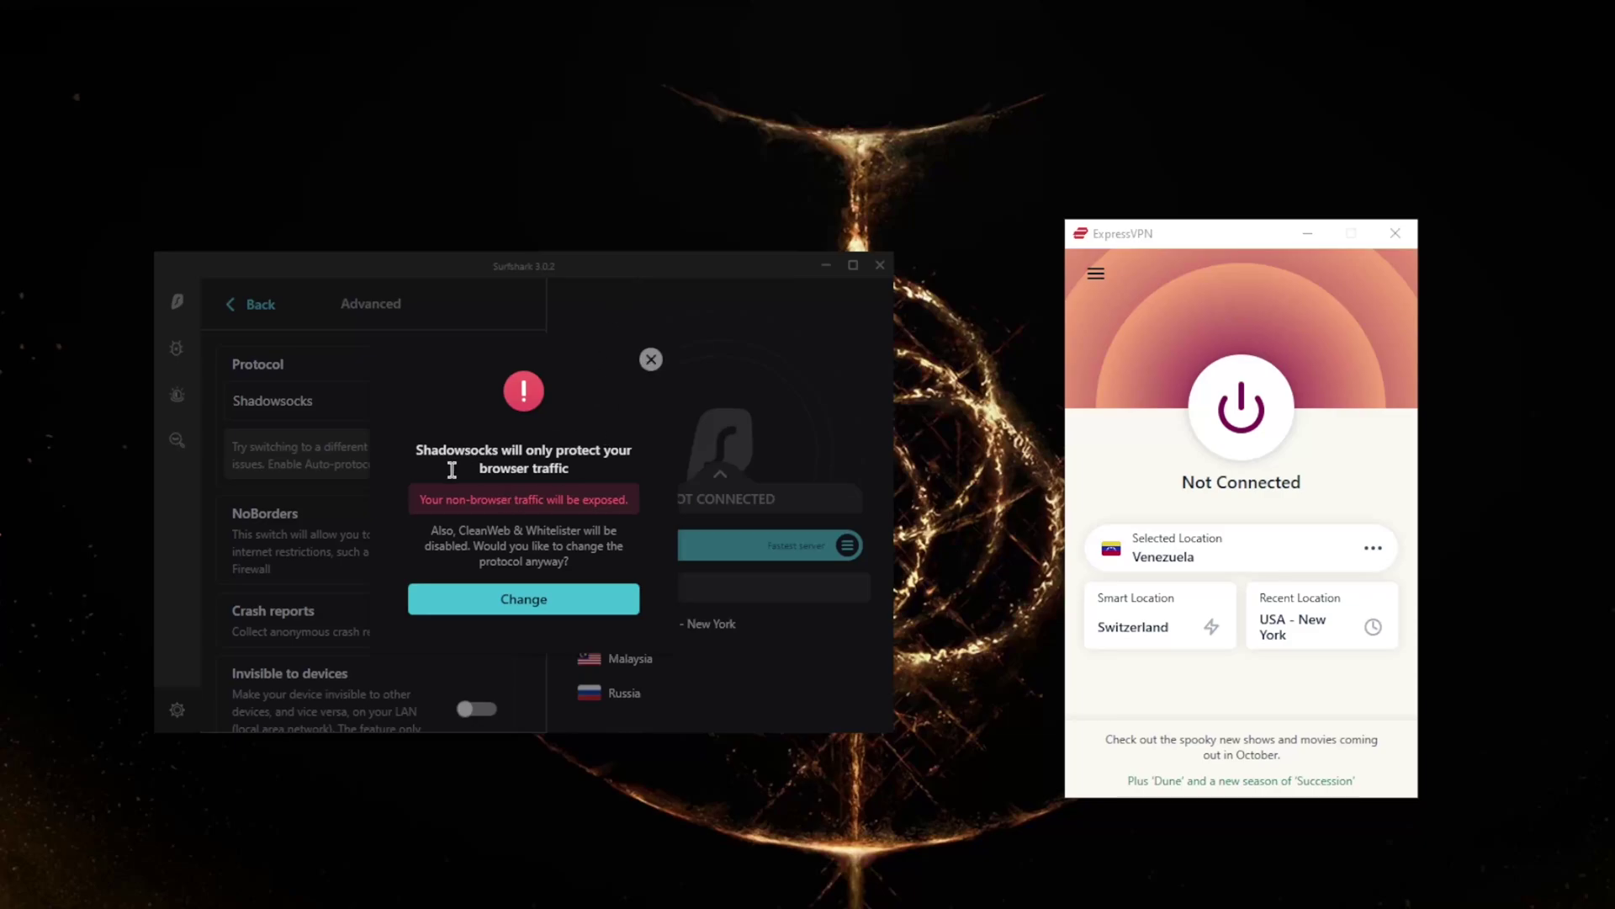
left_click(652, 359)
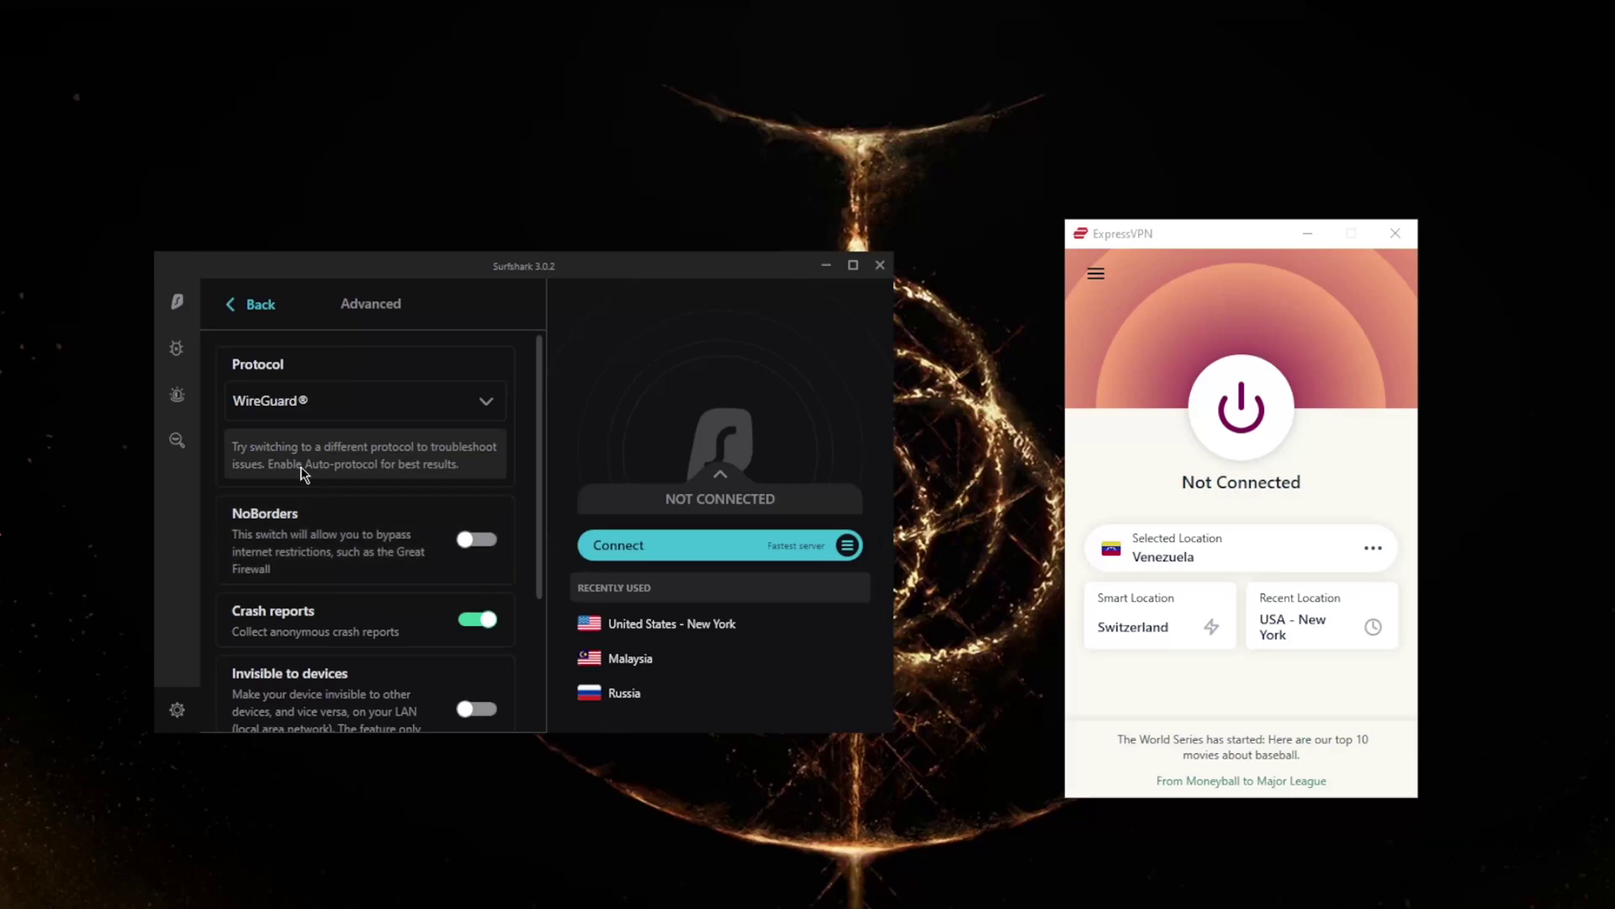
left_click(178, 303)
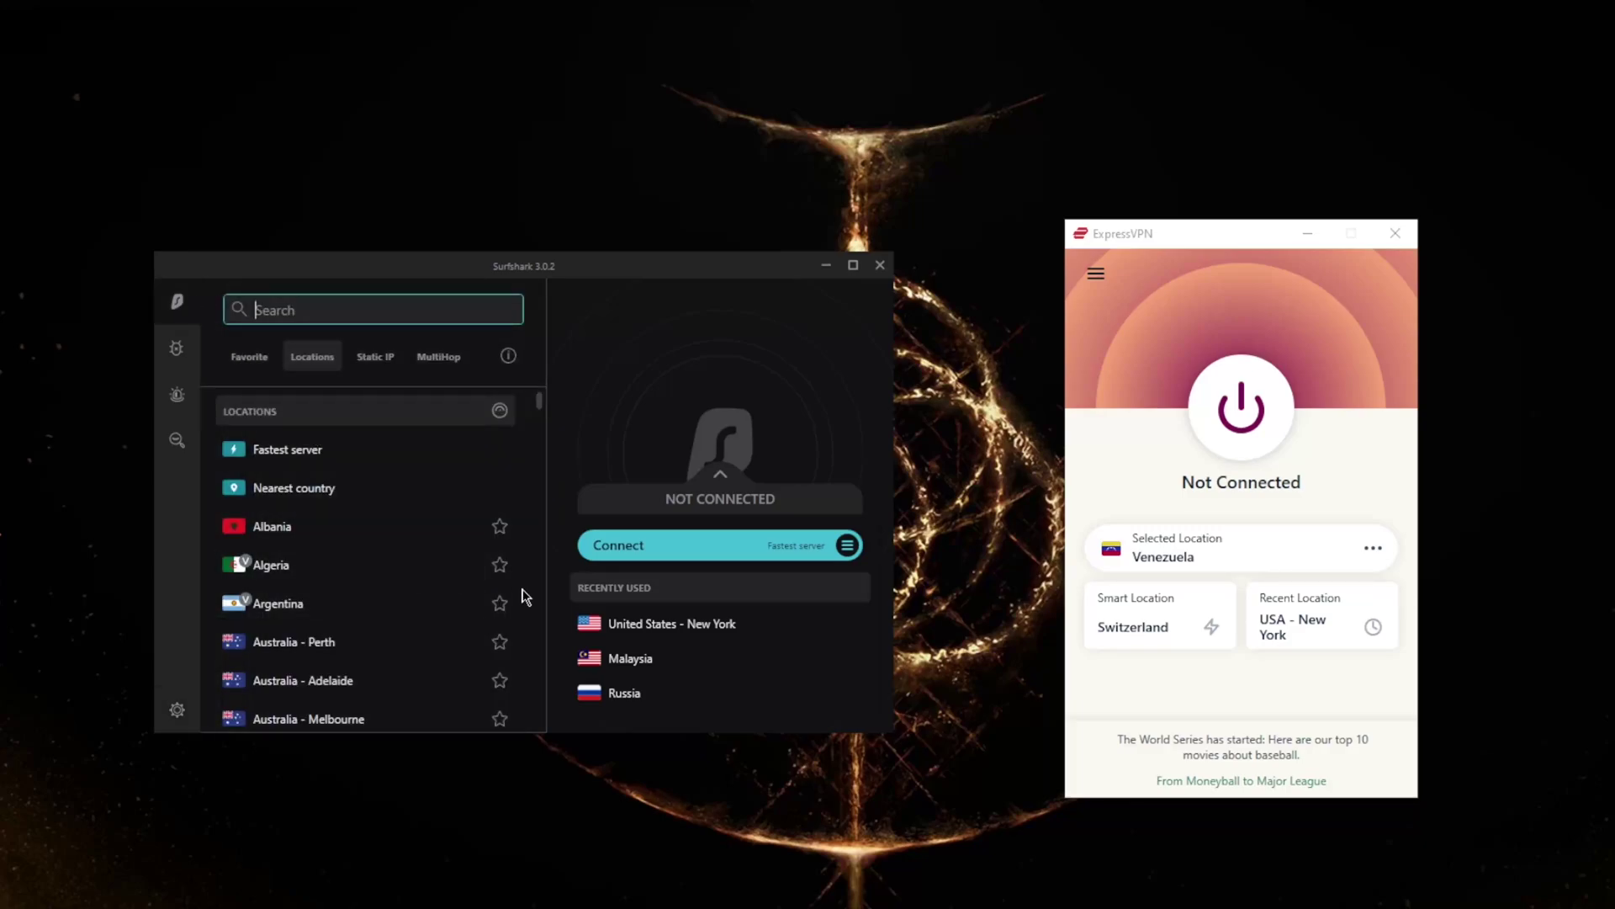
left_click(1108, 236)
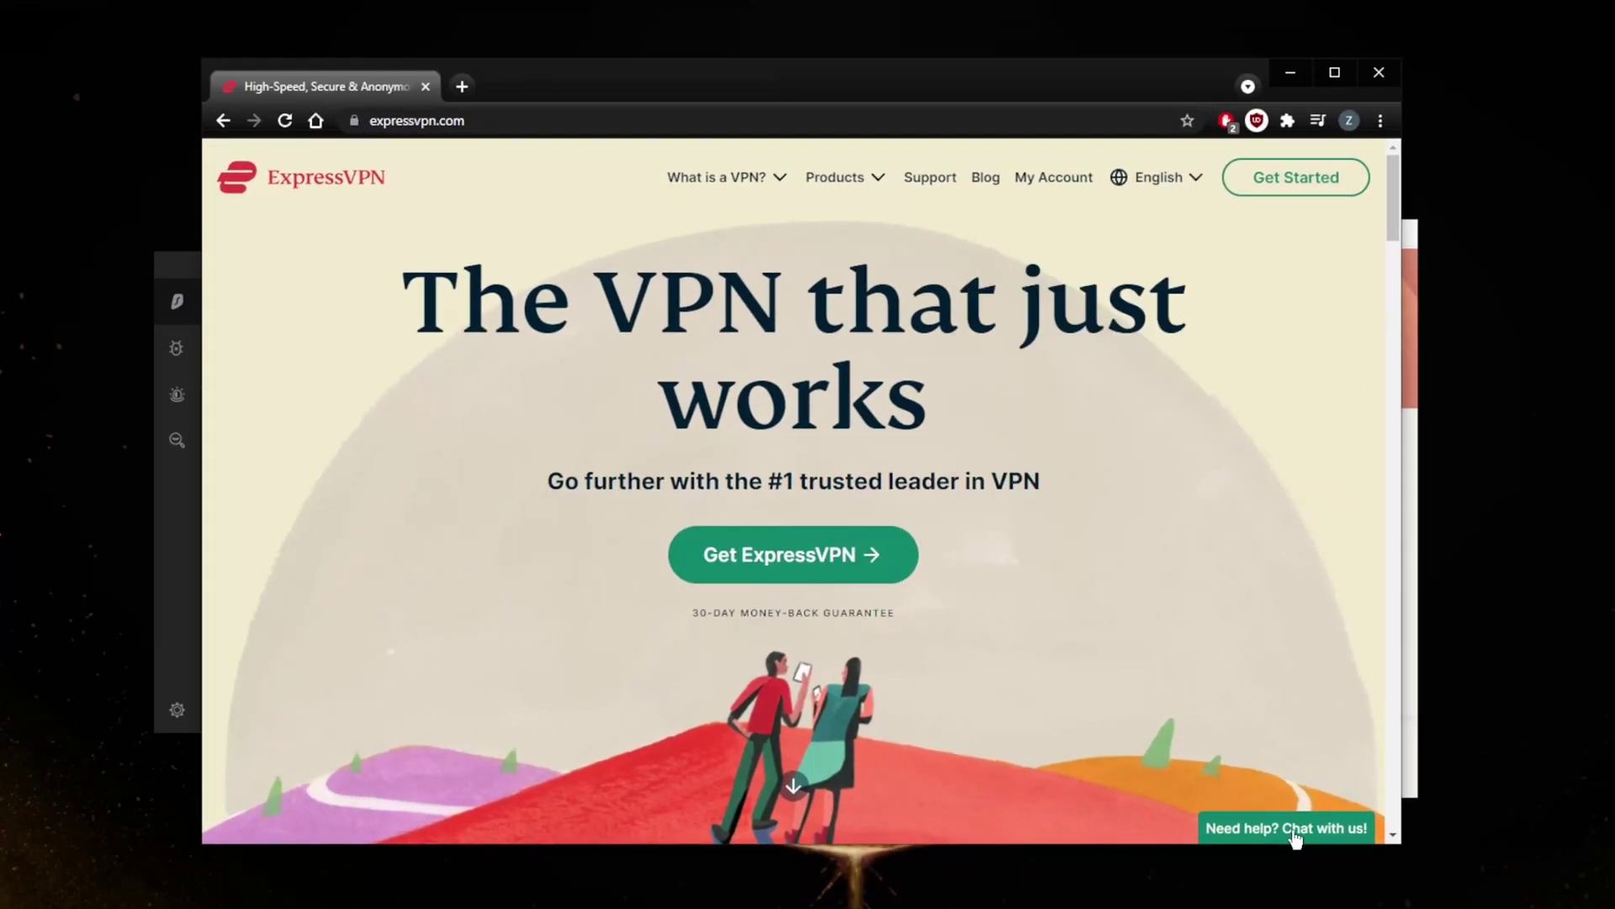
Start a live support chat via 'Need help? Chat with us!' on expressvpn.com.
left_click(1294, 831)
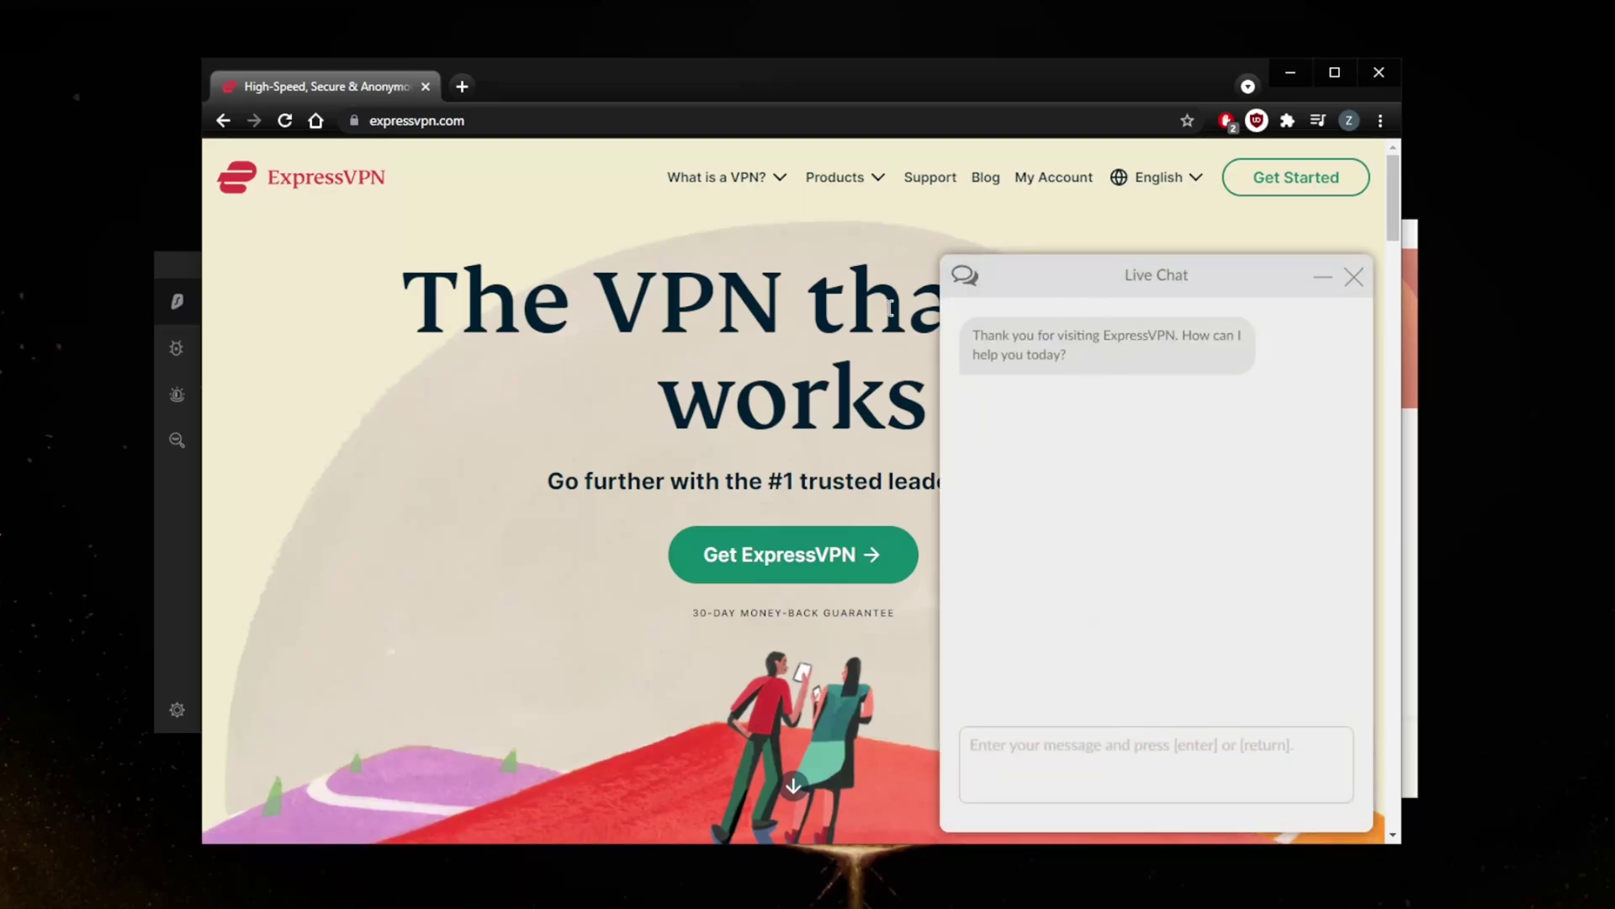
left_click(1382, 77)
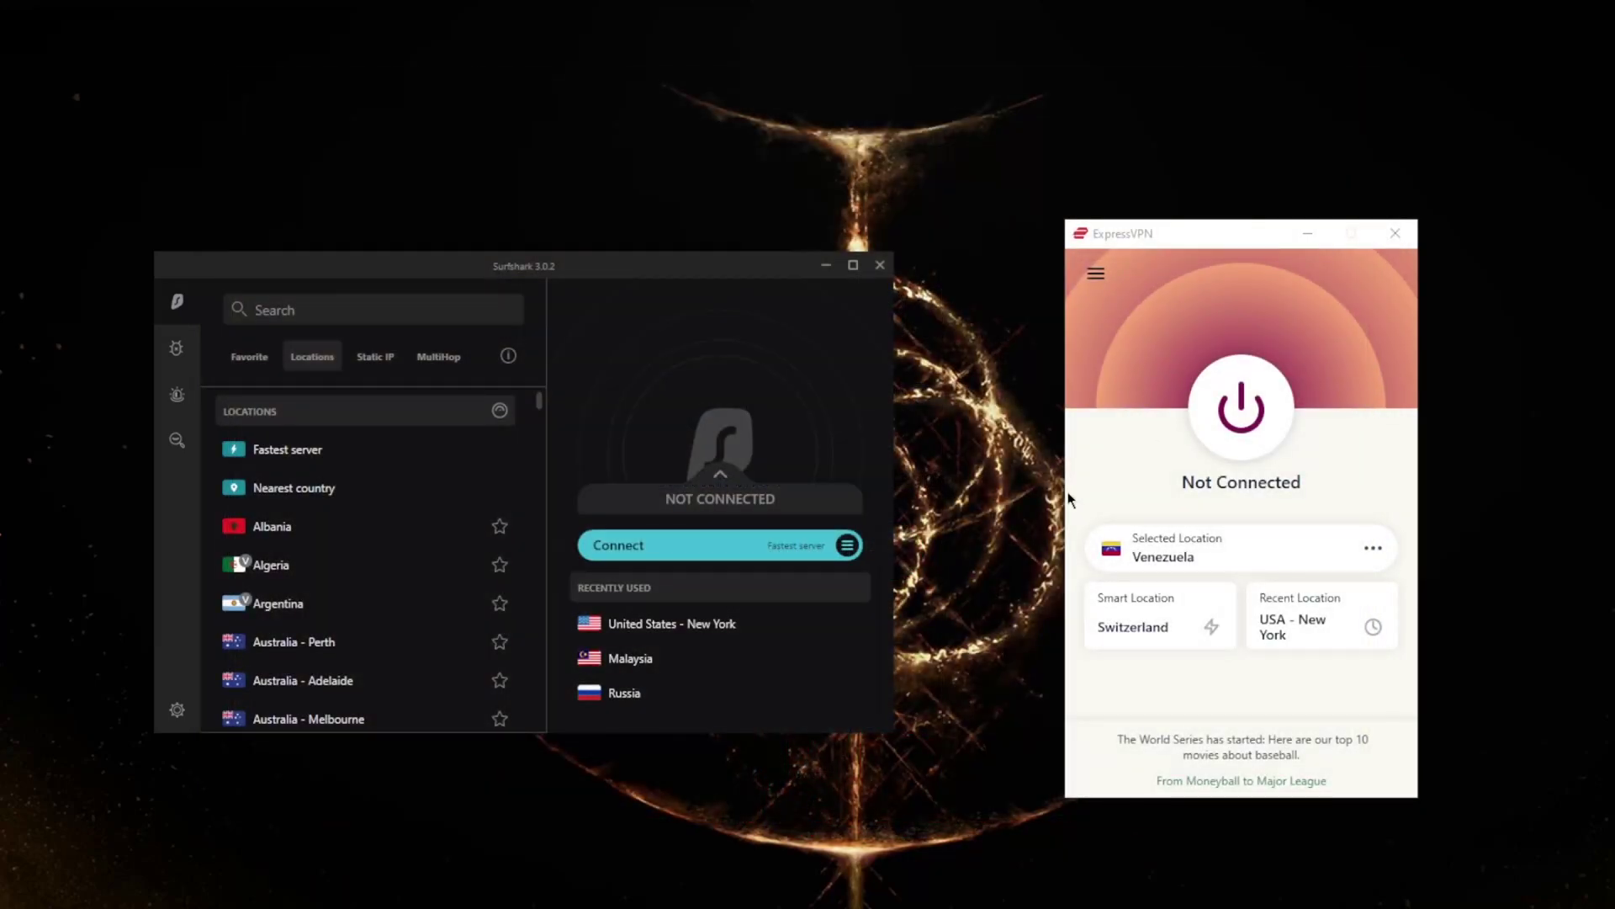